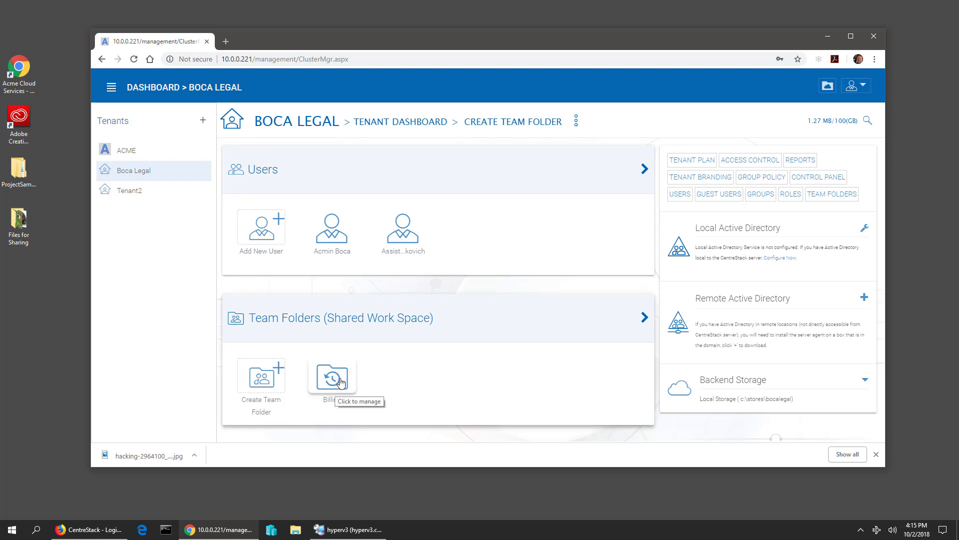
- Open the Billing team folder for editing from the Team Folders overview
{"action": "left_click", "coordinate": [353, 320]}
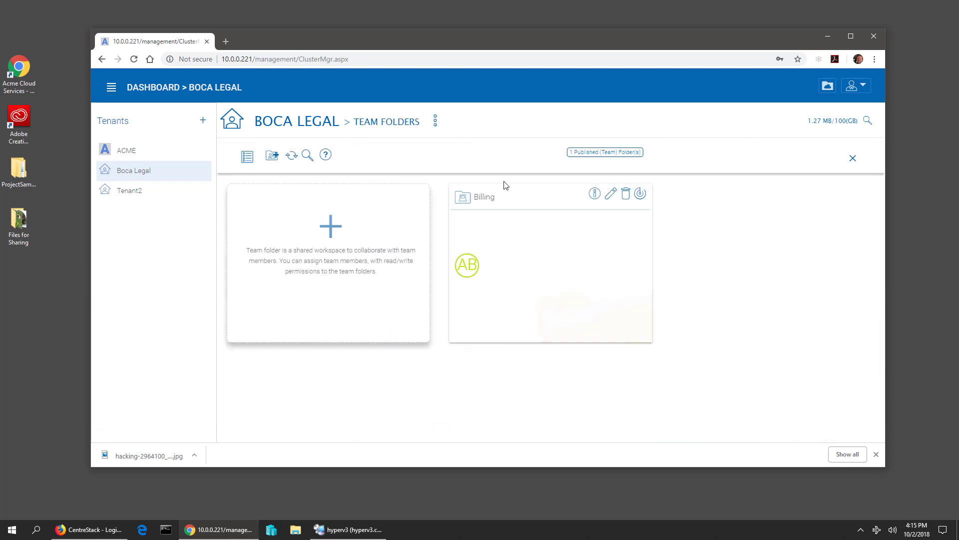
{"action": "left_click", "coordinate": [611, 196]}
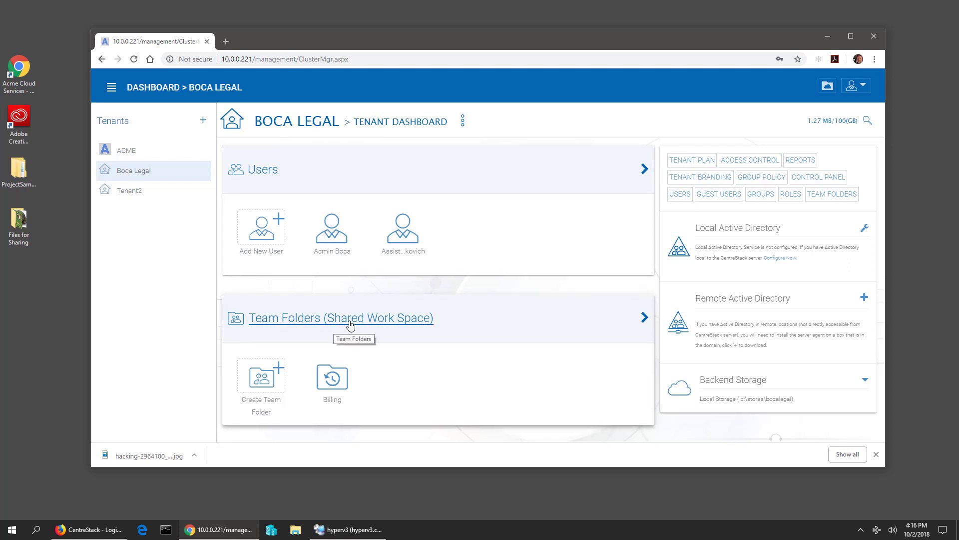
{"action": "left_click", "coordinate": [369, 324]}
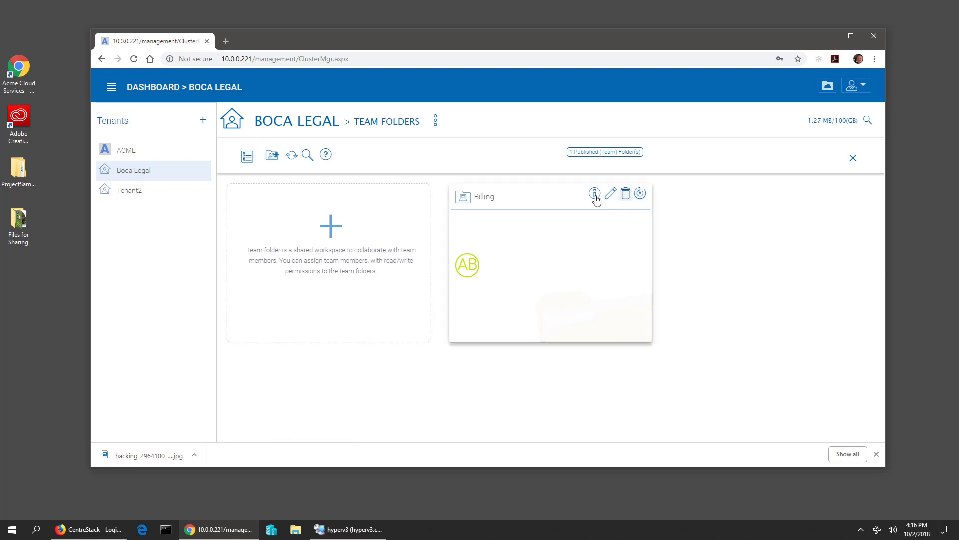
{"action": "left_click", "coordinate": [610, 200]}
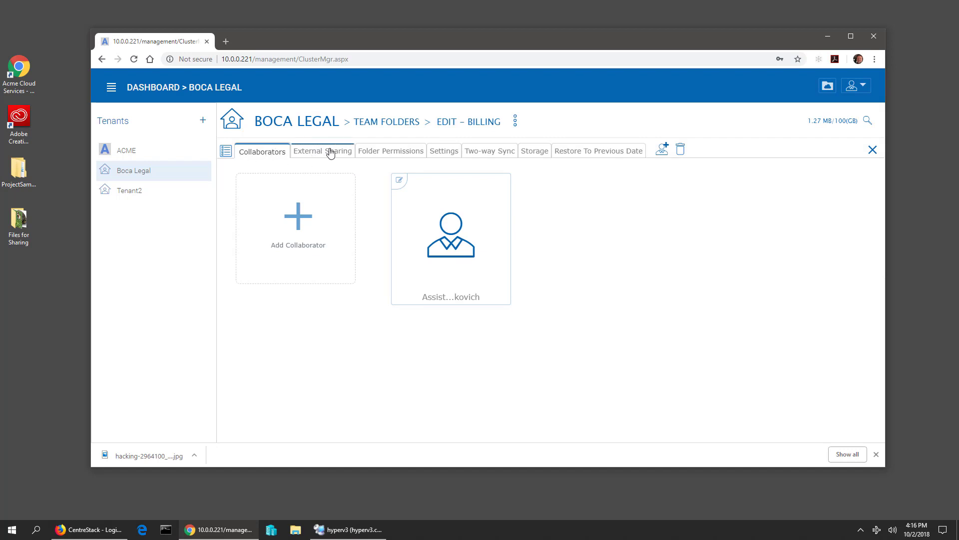
- Review Billing's External Sharing, Folder Permissions, Settings and Two-way Sync tabs, ending on Storage details
{"action": "left_click", "coordinate": [316, 152]}
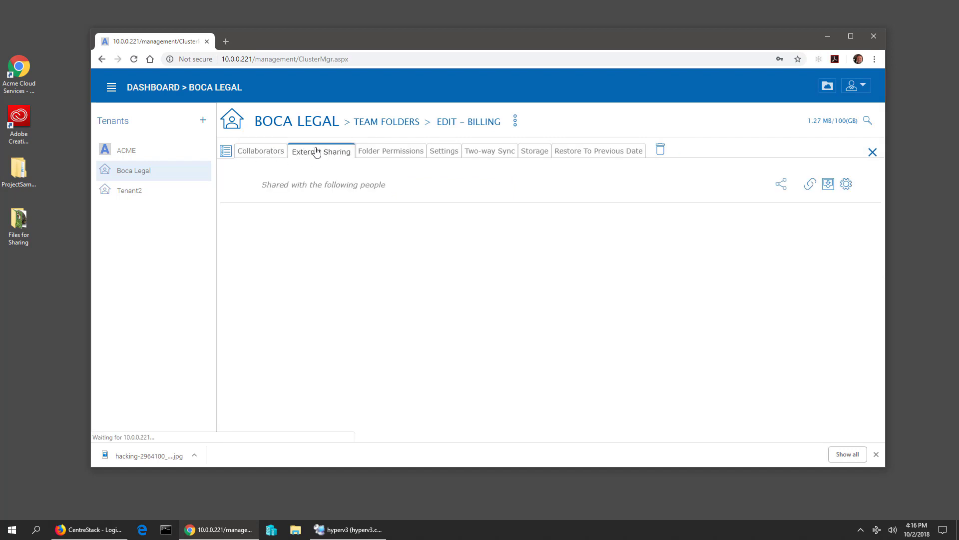
{"action": "left_click", "coordinate": [400, 153]}
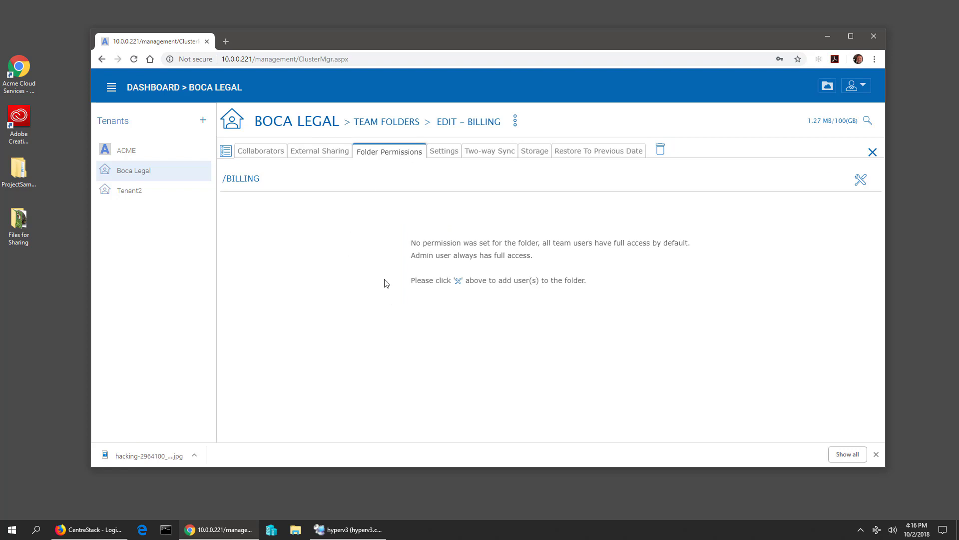
{"action": "left_click", "coordinate": [445, 151]}
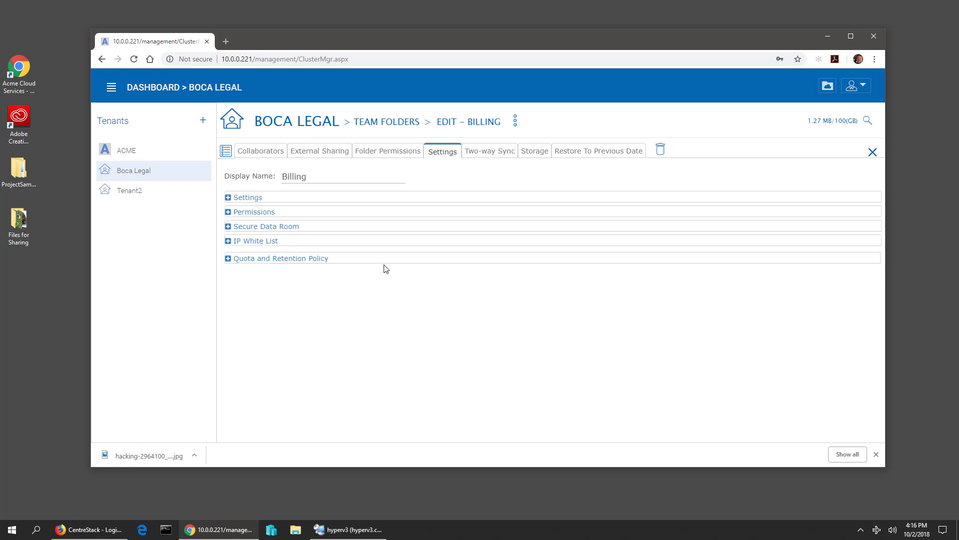
{"action": "left_click", "coordinate": [229, 199]}
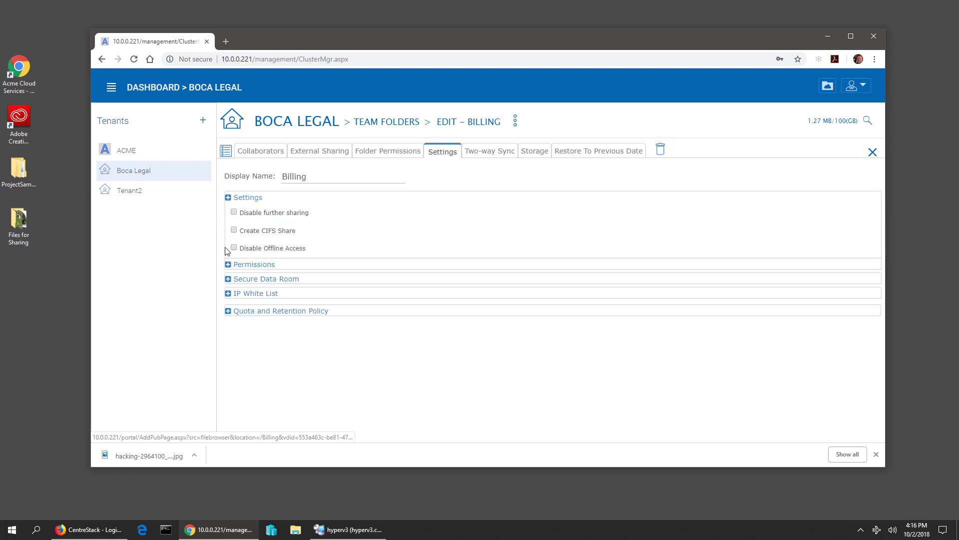
{"action": "left_click", "coordinate": [229, 265]}
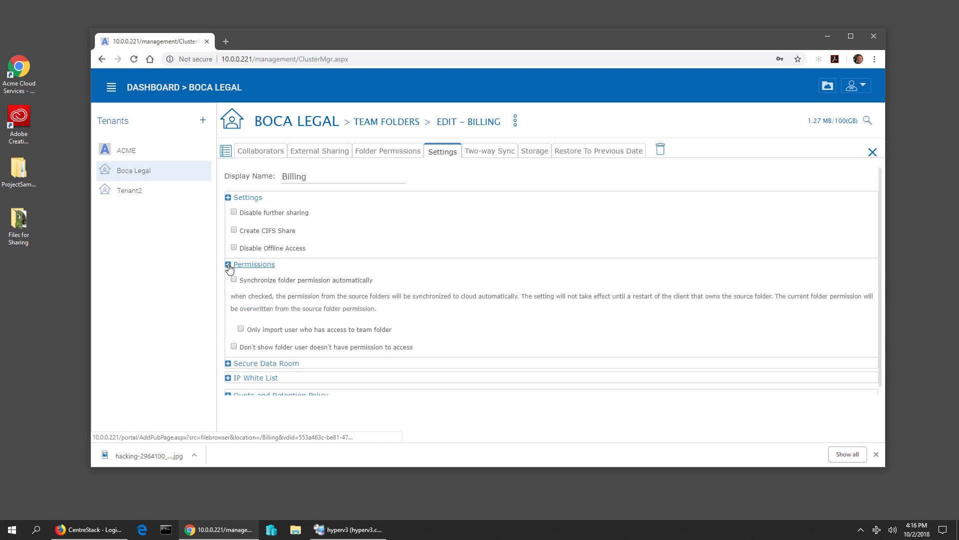
{"action": "left_click", "coordinate": [229, 266]}
{"action": "left_click", "coordinate": [228, 198]}
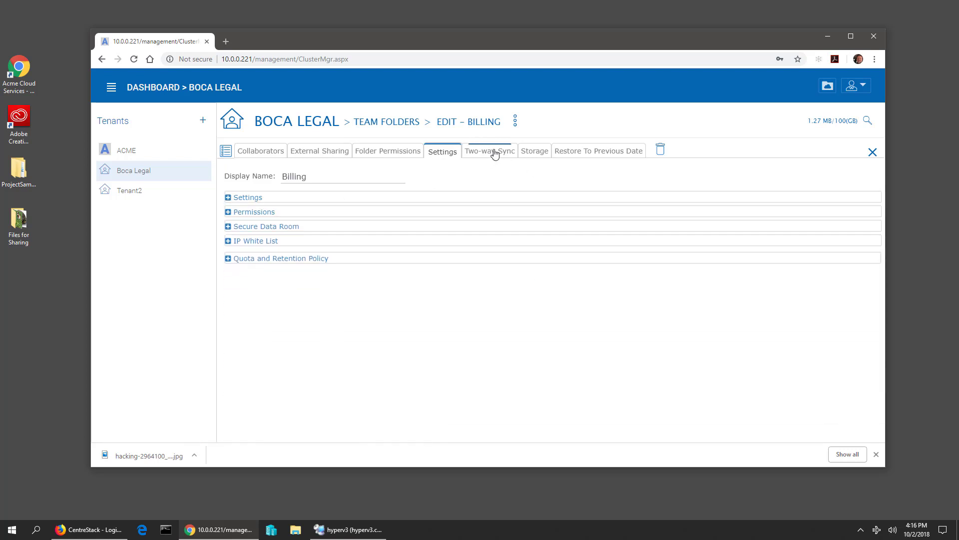
{"action": "left_click", "coordinate": [494, 154]}
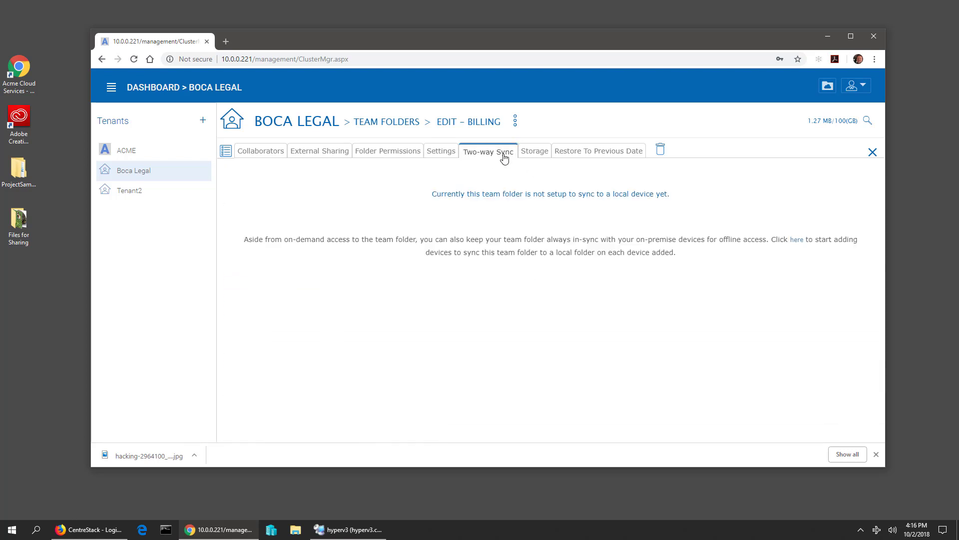
{"action": "left_click", "coordinate": [536, 157]}
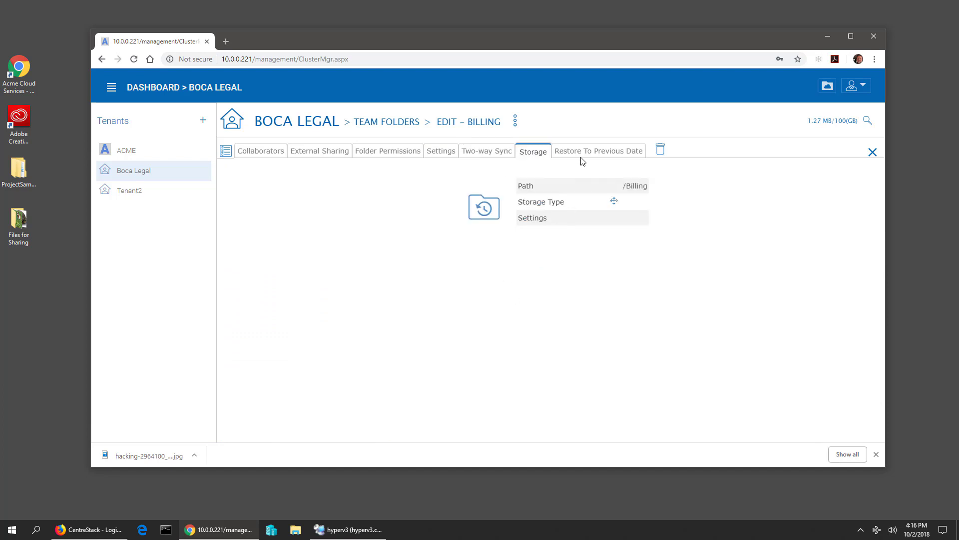
- Abandon the storage migration, toggle team folders between list and card view, then close the panel
{"action": "left_click", "coordinate": [614, 202]}
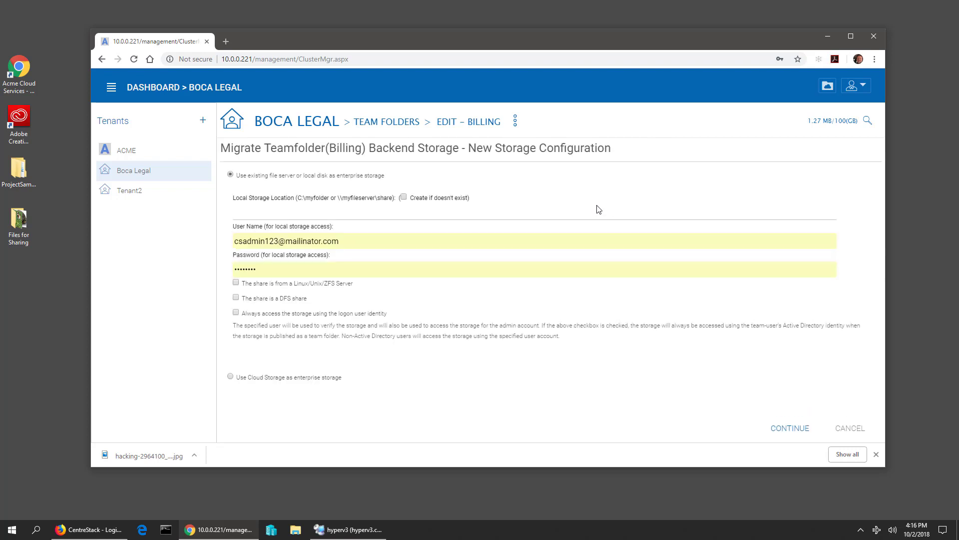
{"action": "left_click", "coordinate": [380, 123]}
{"action": "mouse_move", "coordinate": [462, 269]}
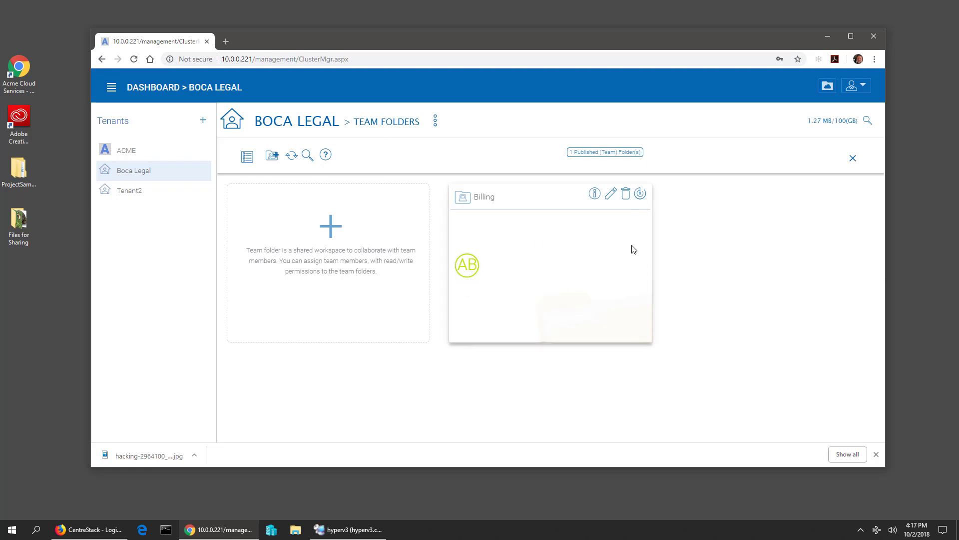
{"action": "left_click", "coordinate": [246, 157]}
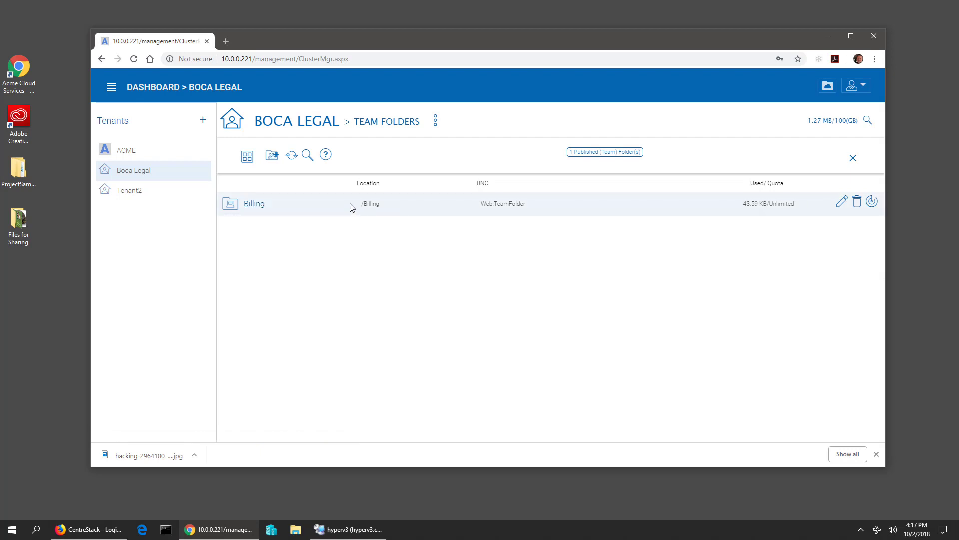
{"action": "left_click", "coordinate": [247, 158]}
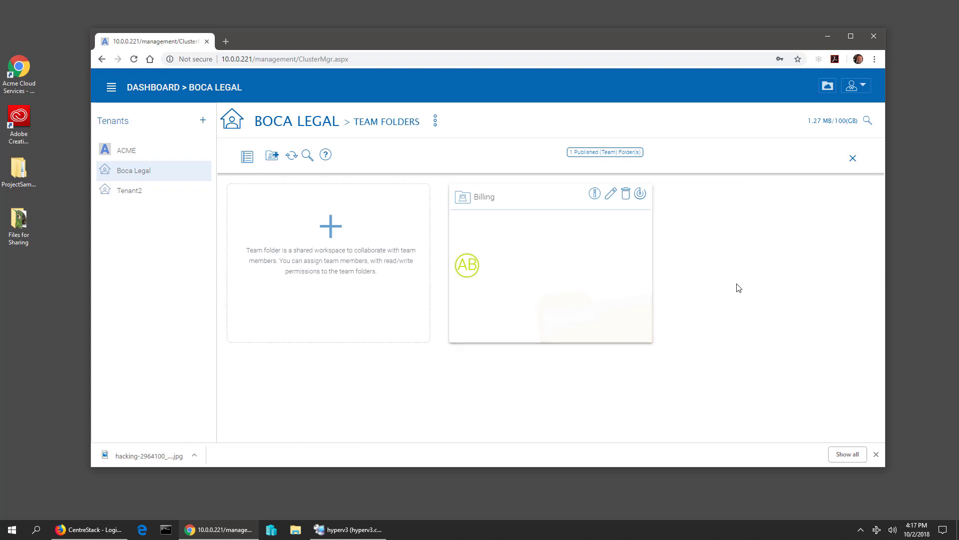
{"action": "left_click", "coordinate": [853, 159]}
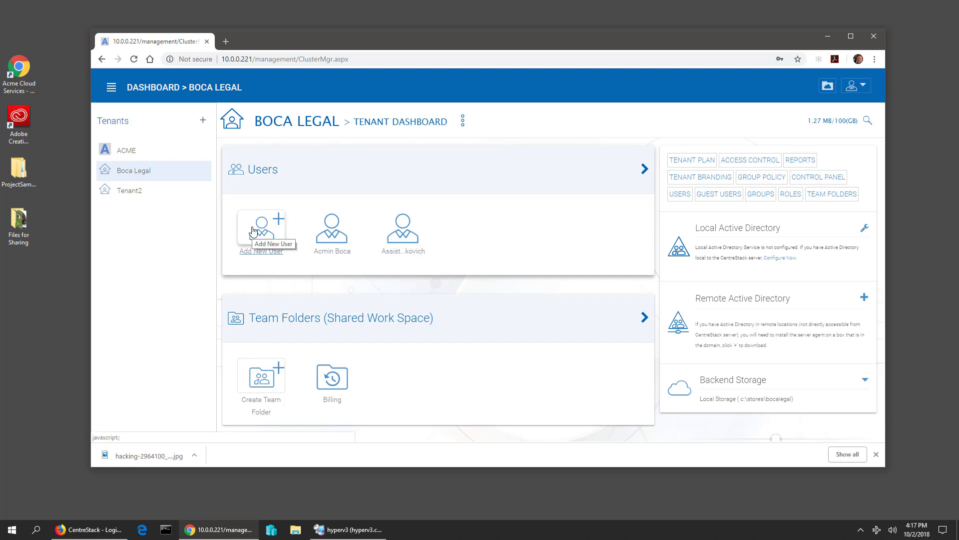
- Start a new Native User and enter the associate's first name, last name and e-mail address
{"action": "left_click", "coordinate": [253, 230]}
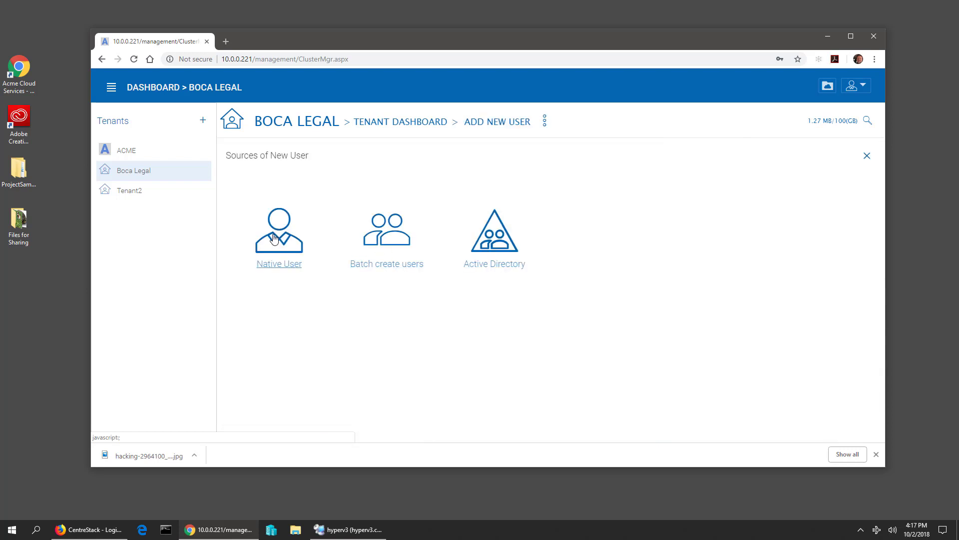
{"action": "left_click", "coordinate": [282, 244]}
{"action": "left_click", "coordinate": [392, 242]}
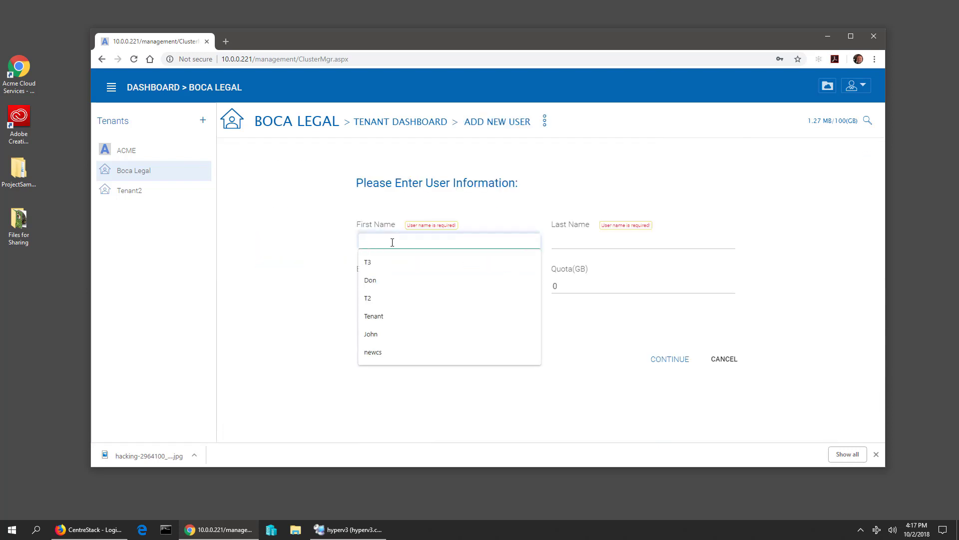
{"action": "type", "text": "Associate"}
{"action": "key", "text": "Tab"}
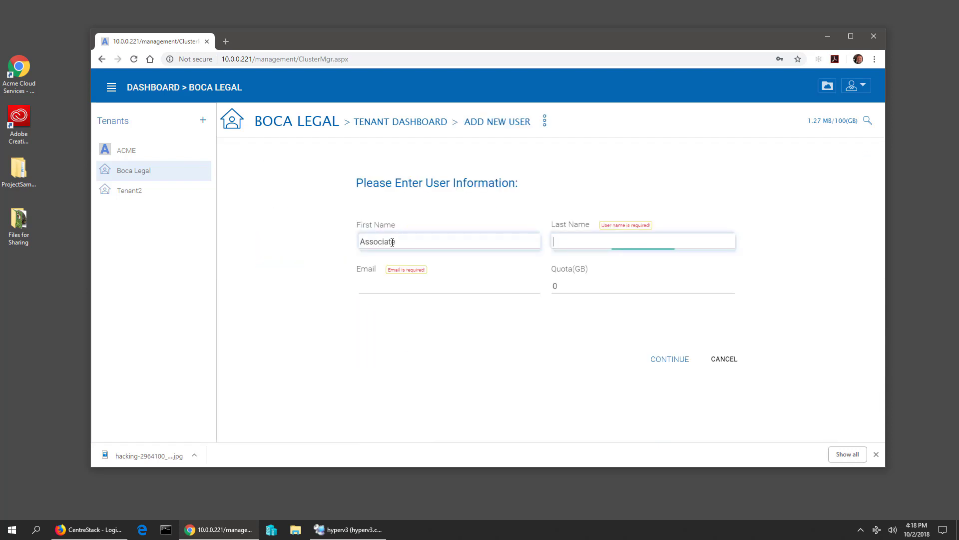
{"action": "type", "text": "Jones"}
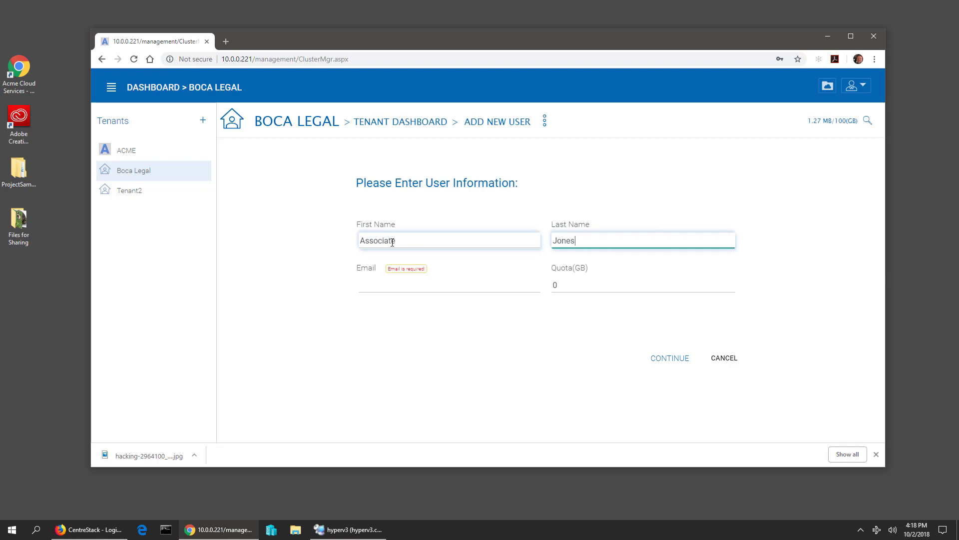
{"action": "key", "text": "Tab"}
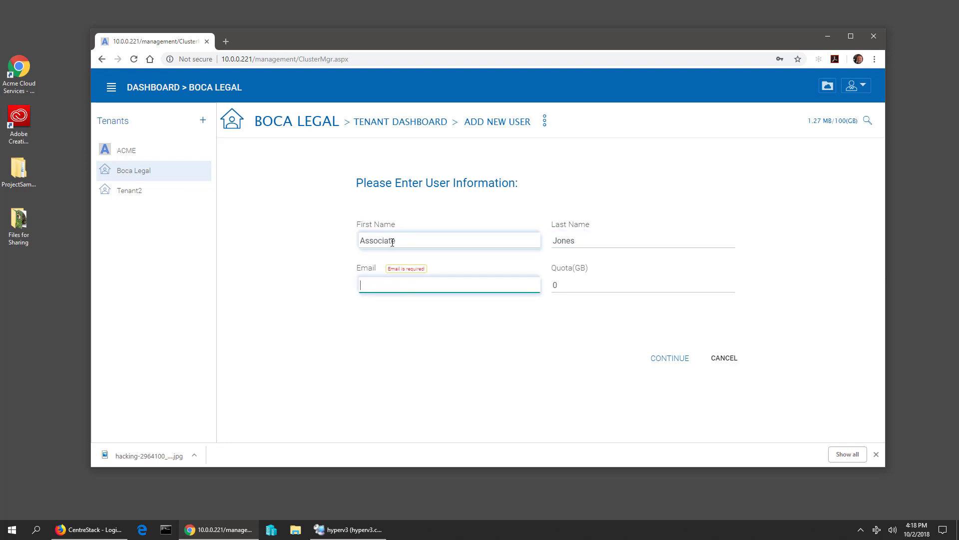
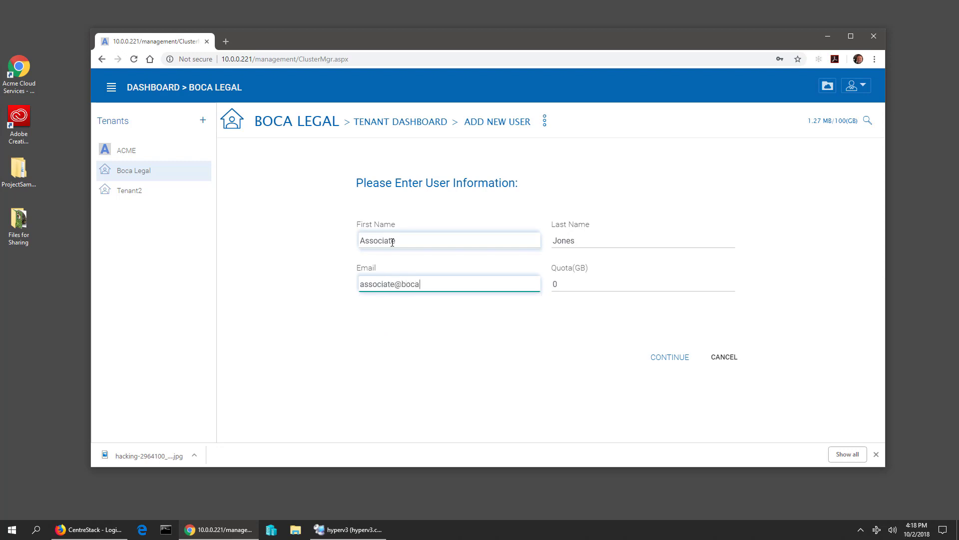
{"action": "key", "text": "Tab"}
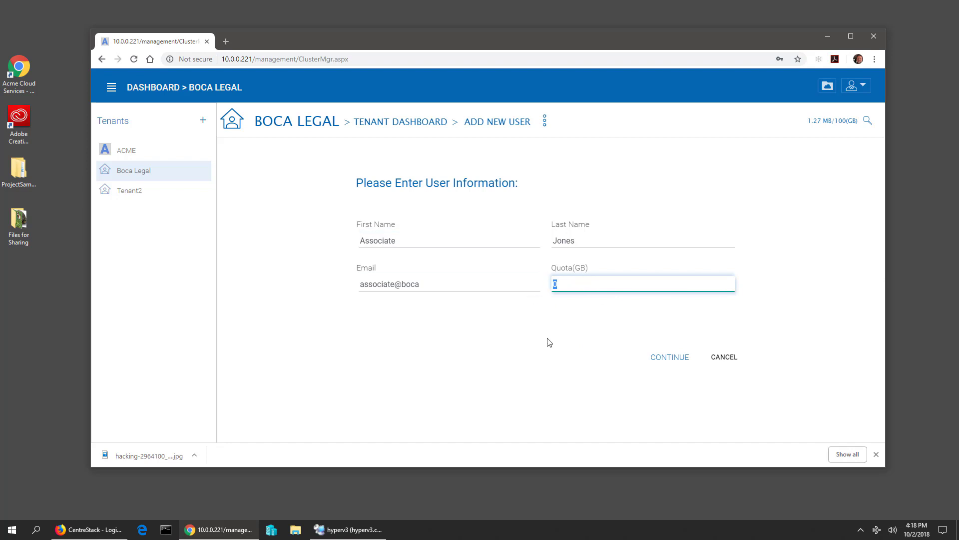
- Submit the user details and set a custom password instead of a system-generated one
{"action": "left_click", "coordinate": [668, 356]}
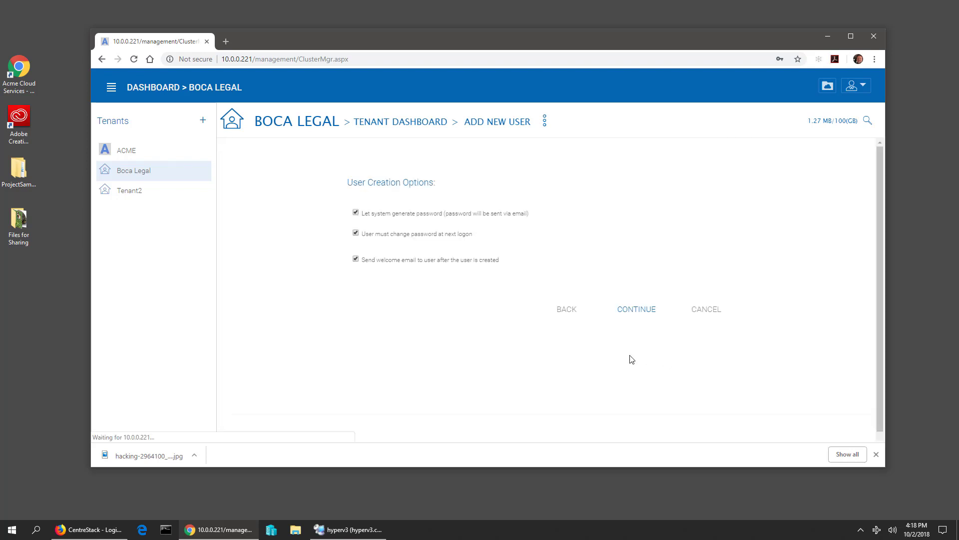
{"action": "left_click", "coordinate": [356, 213]}
{"action": "left_click", "coordinate": [386, 247]}
{"action": "type", "text": "p"}
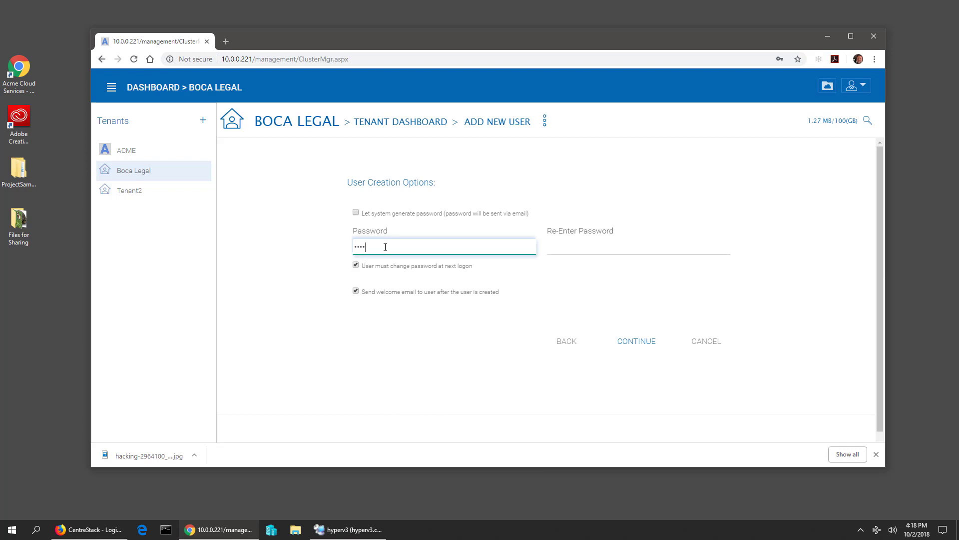
{"action": "key", "text": "Tab"}
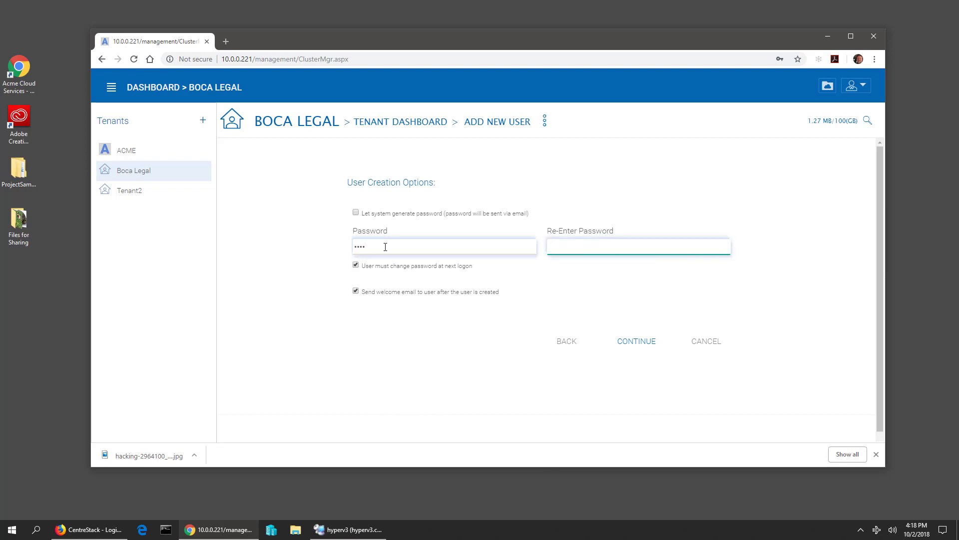
{"action": "key", "text": "Tab"}
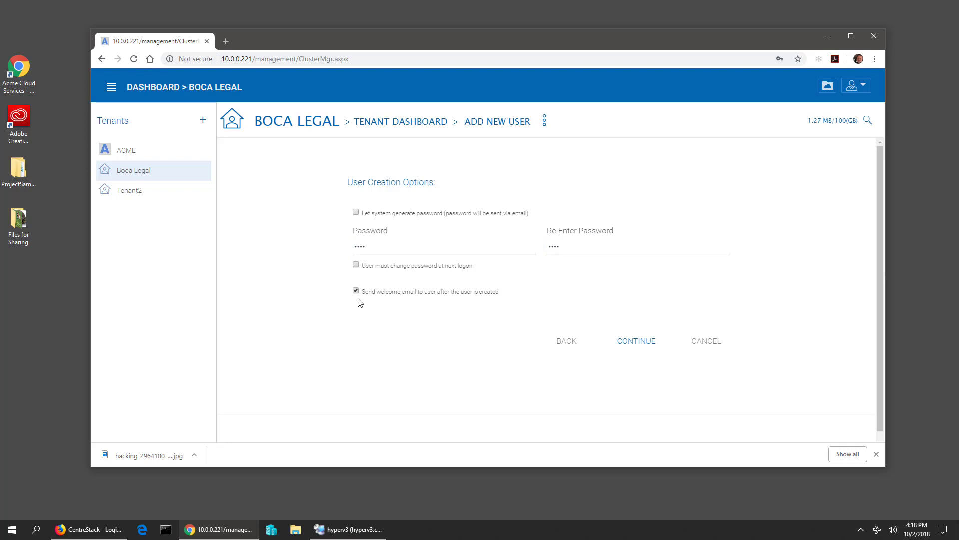
{"action": "left_click", "coordinate": [646, 349]}
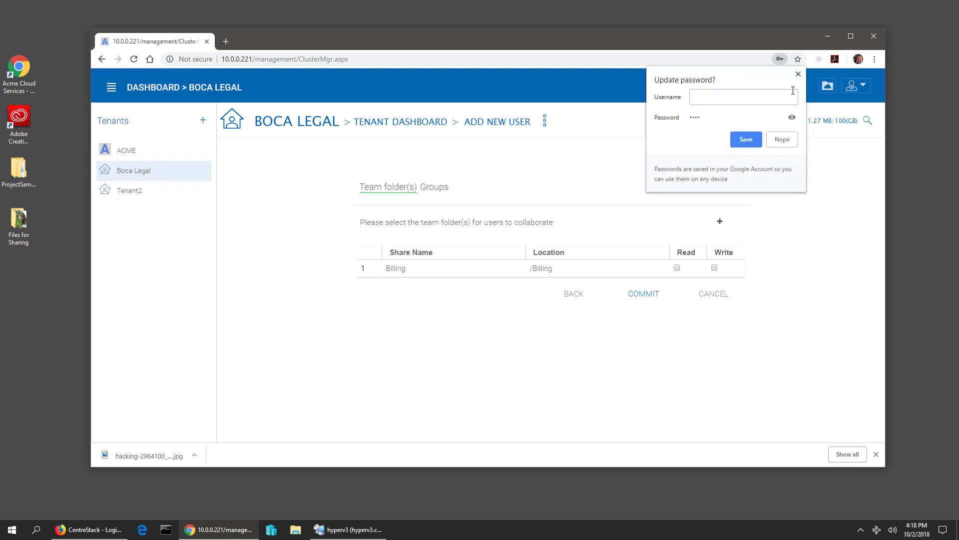
{"action": "left_click", "coordinate": [798, 74]}
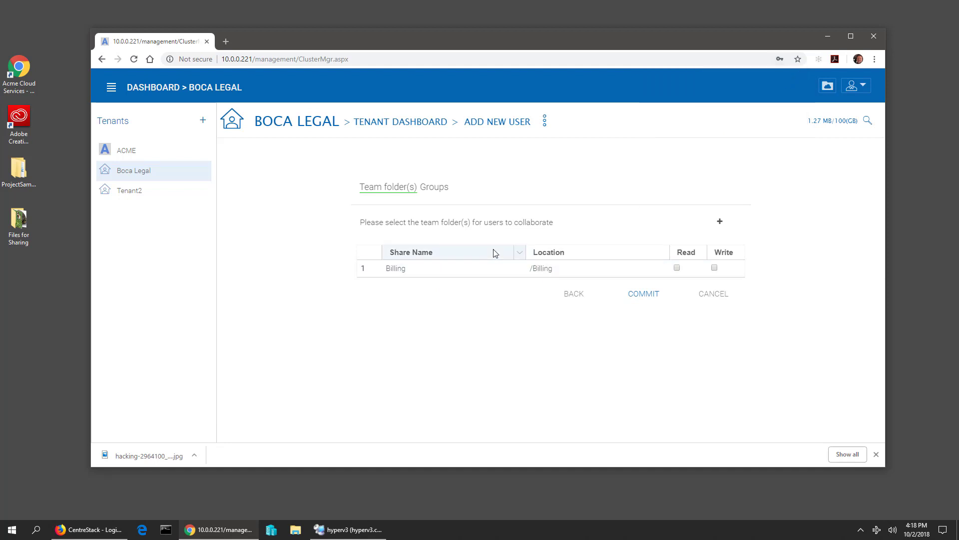
- Grant the new user Read access to the Billing team folder and commit
{"action": "left_click", "coordinate": [657, 270]}
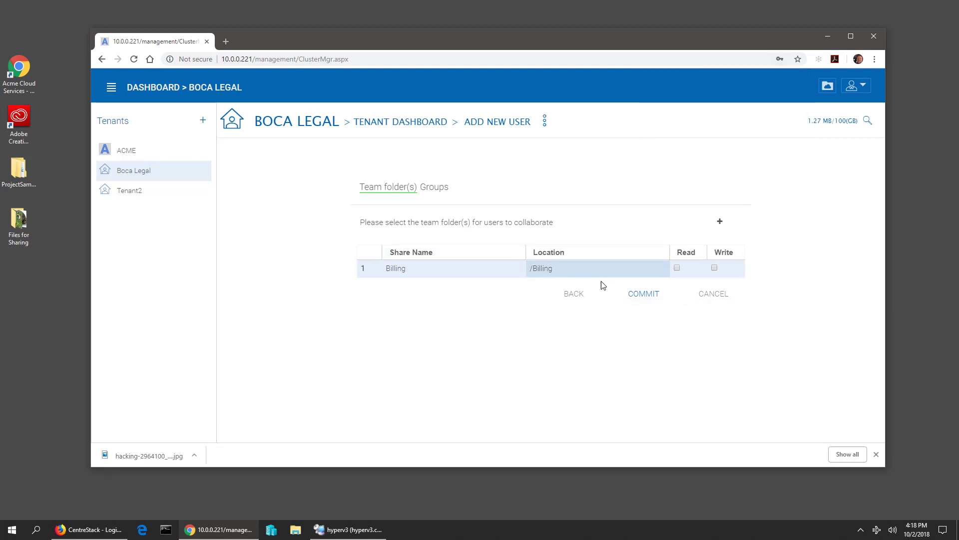
{"action": "left_click", "coordinate": [677, 269]}
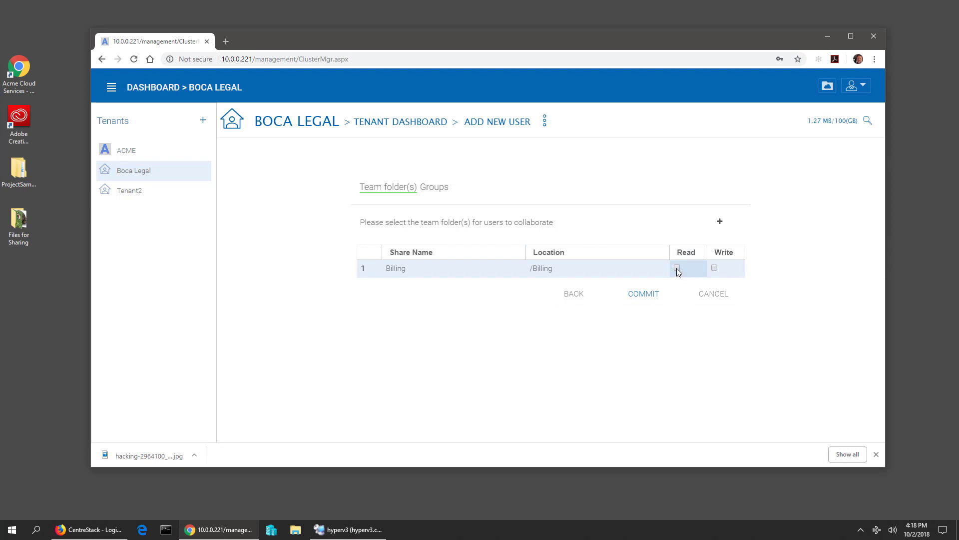
{"action": "left_click", "coordinate": [677, 269]}
{"action": "left_click", "coordinate": [635, 300]}
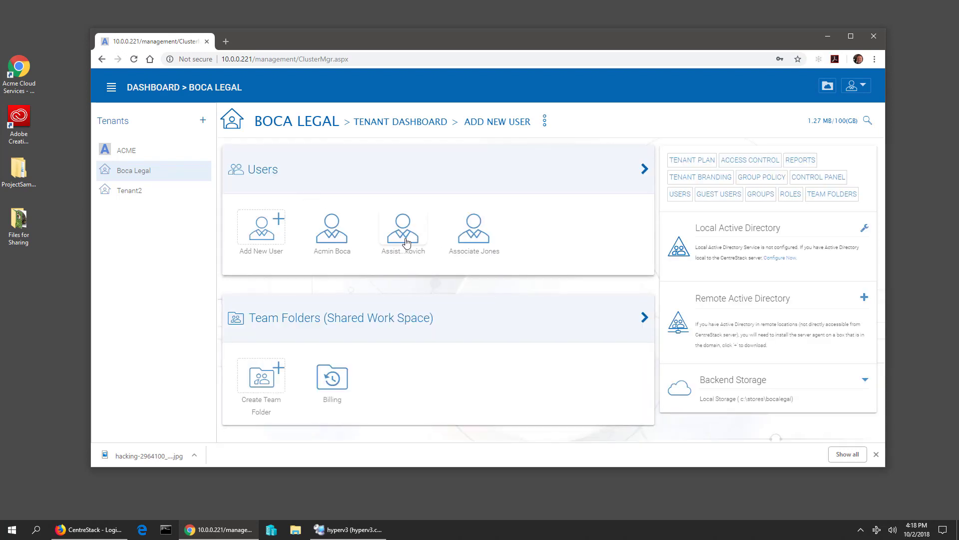
- Check Billing's Collaborators, then its Folder Permissions, which show no permissions set, giving full access
{"action": "left_click", "coordinate": [332, 378]}
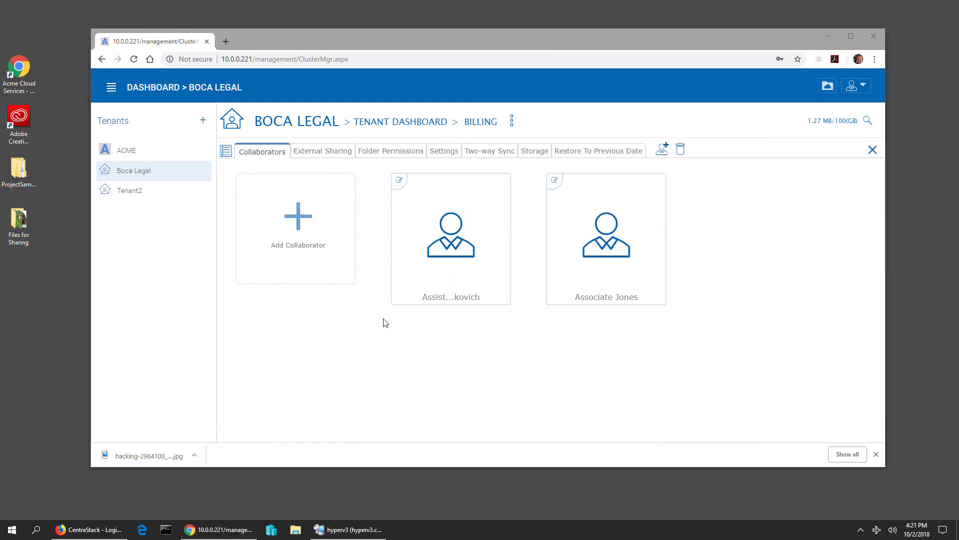
{"action": "left_click", "coordinate": [388, 160]}
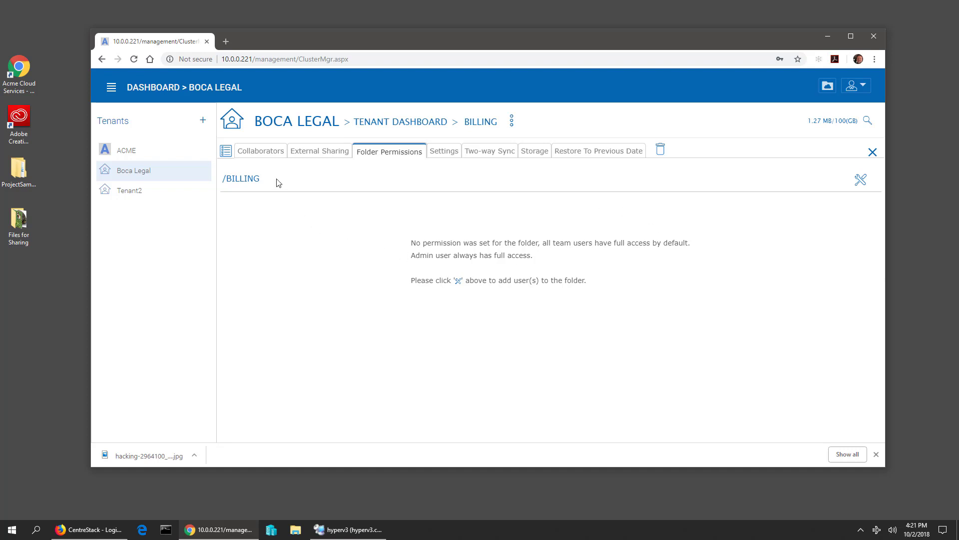
{"action": "left_click", "coordinate": [260, 152]}
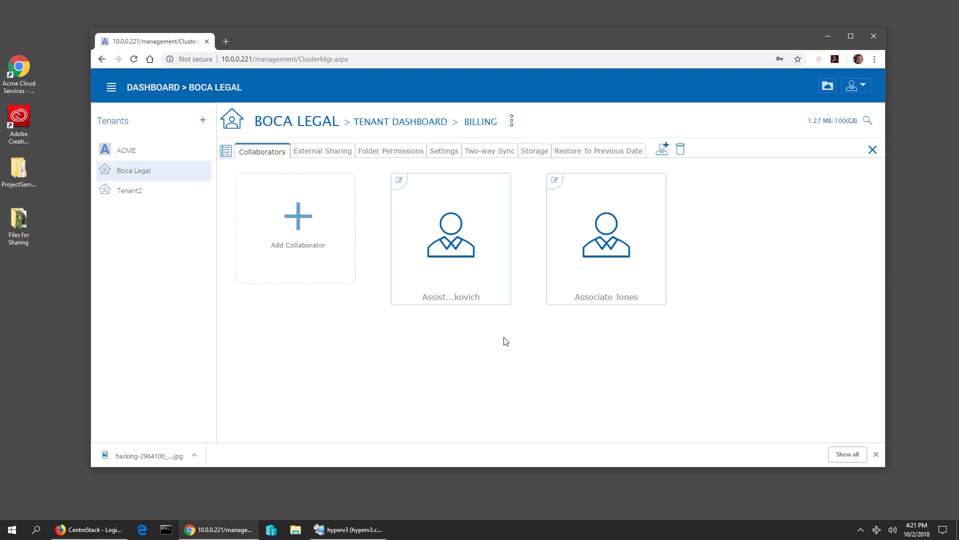
{"action": "left_click", "coordinate": [389, 152]}
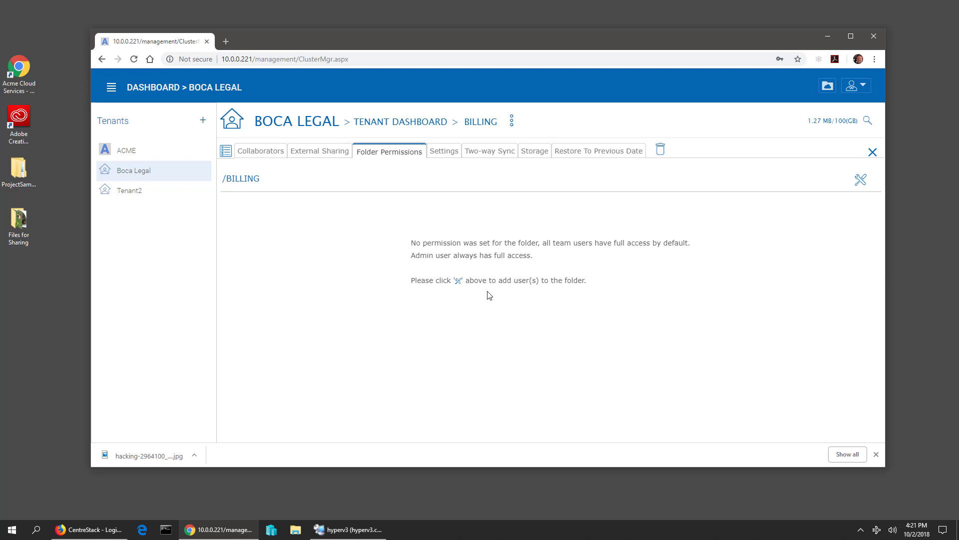
- Look at Billing's add-user permission option without applying it, then return to the Boca Legal dashboard
{"action": "left_click", "coordinate": [861, 182]}
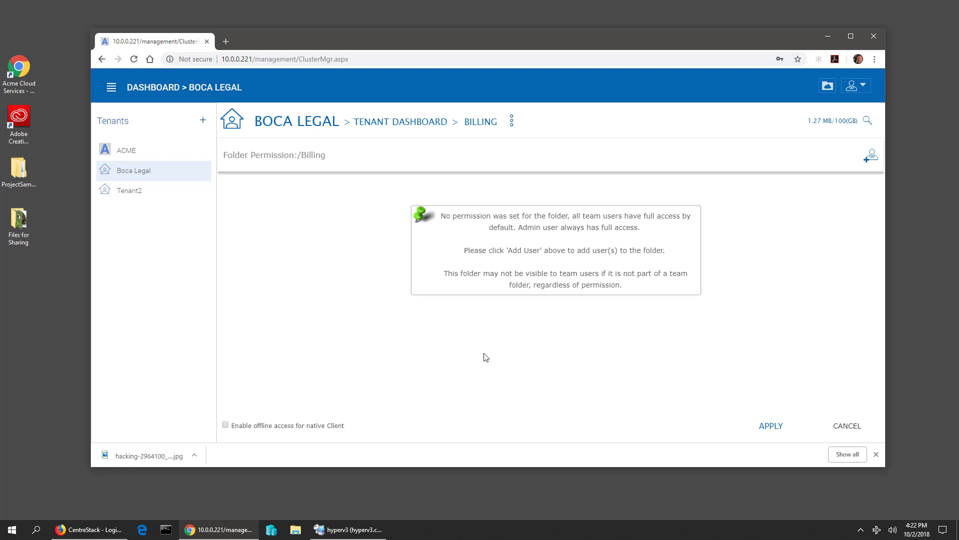
{"action": "left_click", "coordinate": [393, 128]}
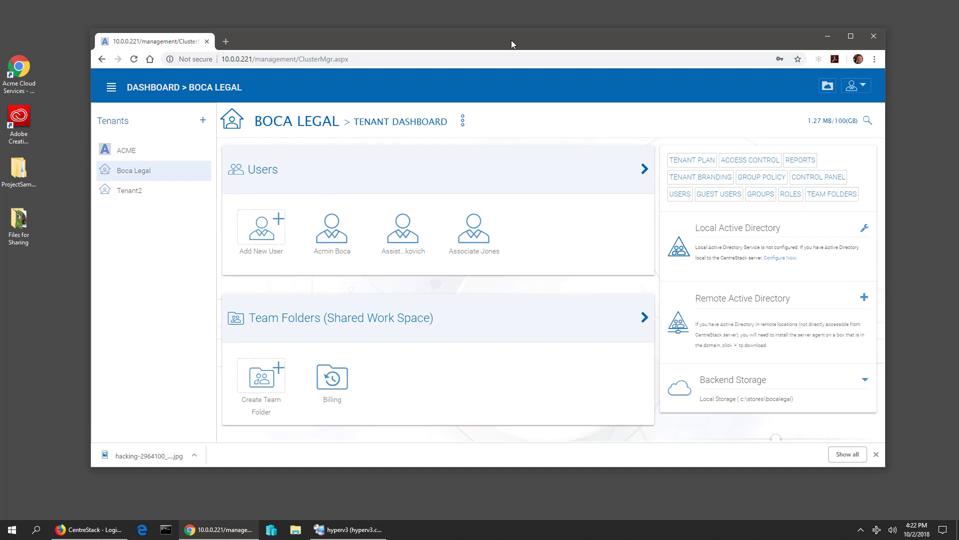
{"action": "left_click_drag", "start_coordinate": [511, 40], "coordinate": [473, 21]}
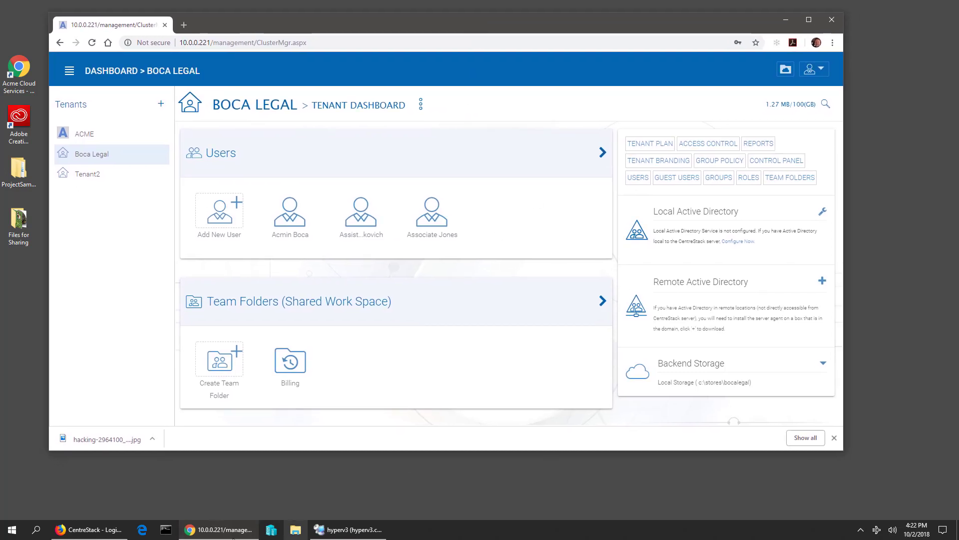
- Sign in to the CentreStack portal in Firefox with the associate's username and password
{"action": "left_click", "coordinate": [77, 529]}
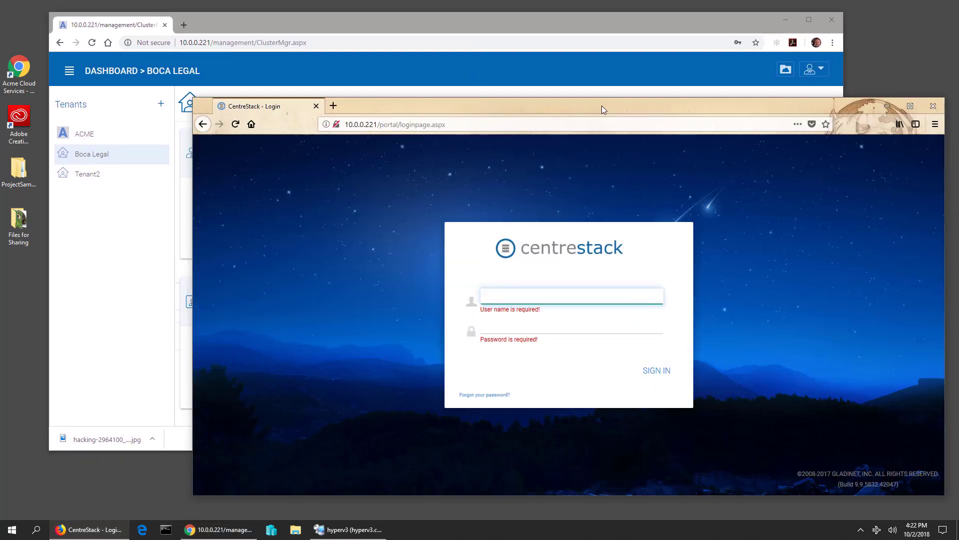
{"action": "left_click_drag", "start_coordinate": [602, 106], "coordinate": [595, 114]}
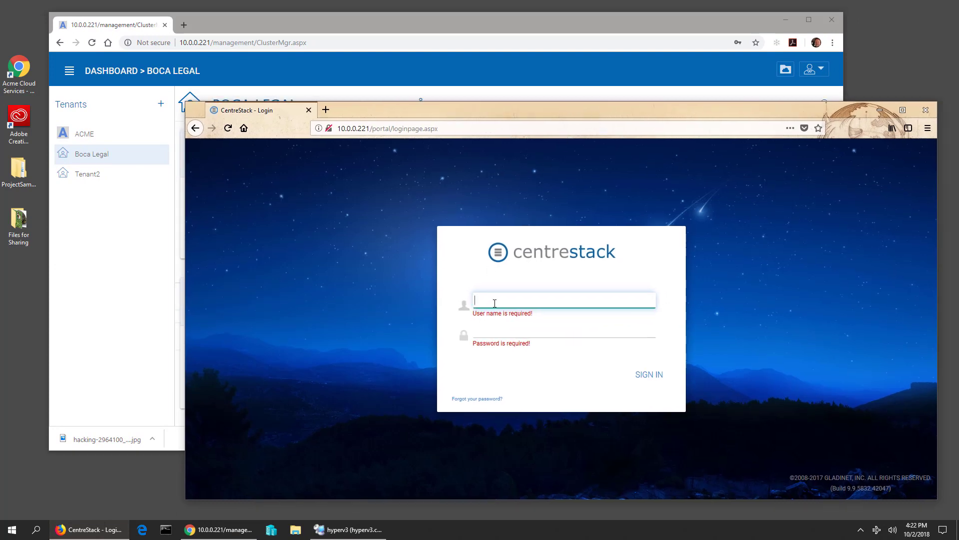
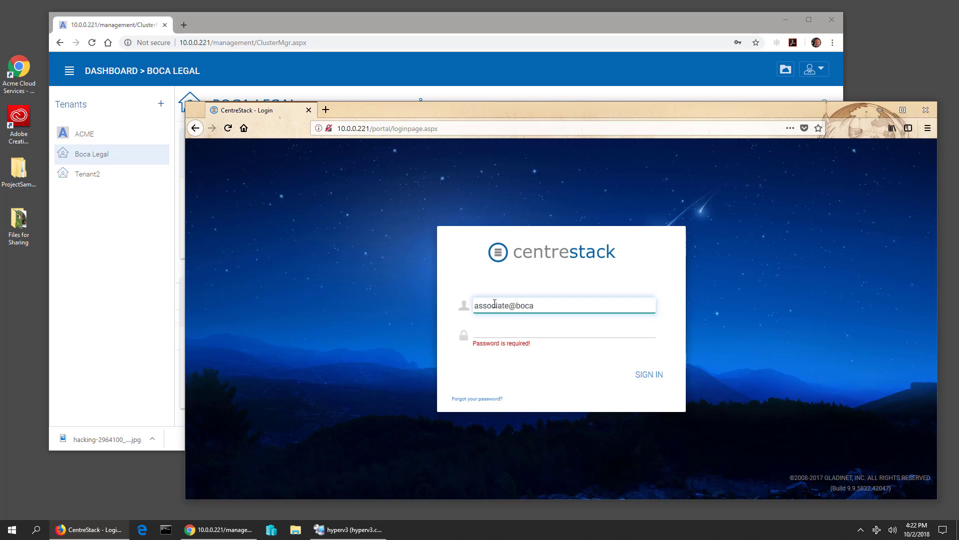
{"action": "key", "text": "Tab"}
{"action": "type", "text": "P@ssw0rd1234"}
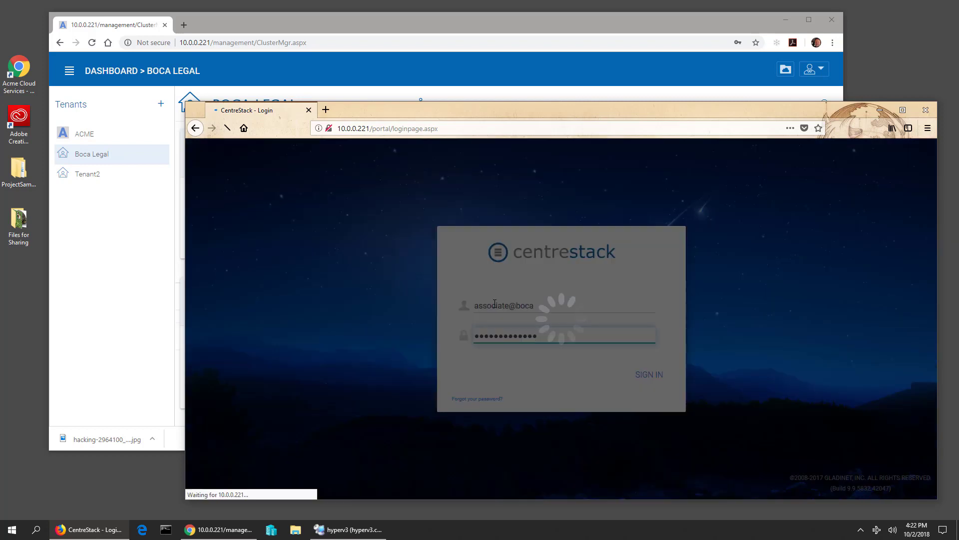
{"action": "key", "text": "Return"}
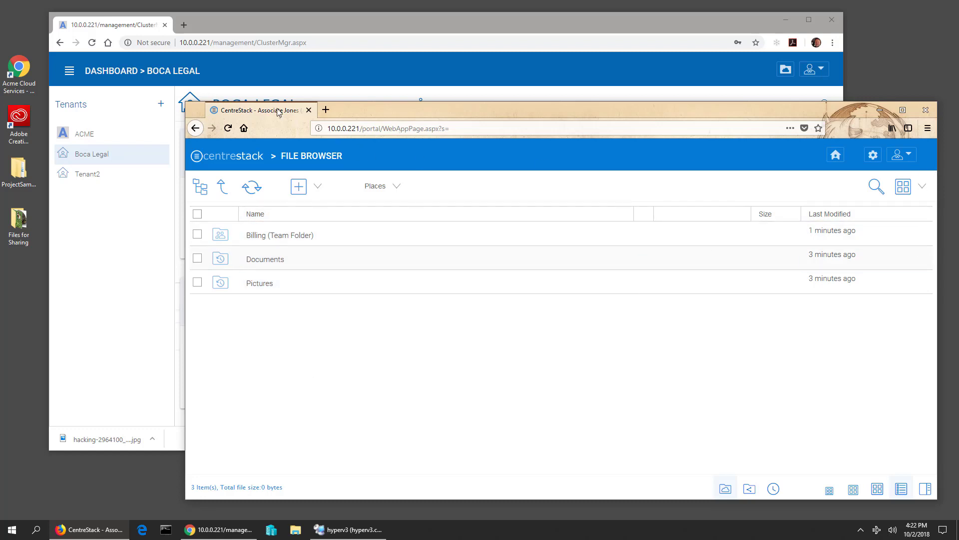
- Open Billing as the associate to see its four files, then bring the admin dashboard forward
{"action": "left_click", "coordinate": [260, 242]}
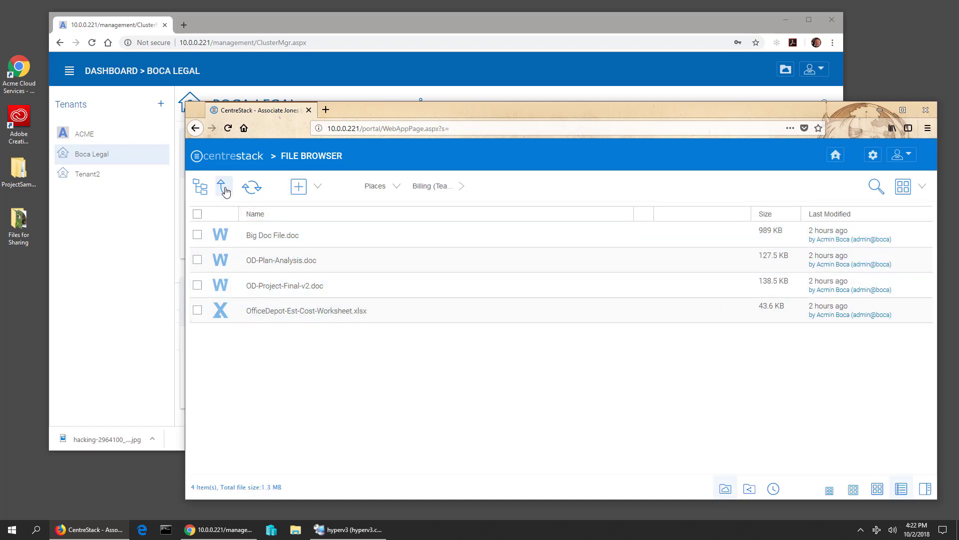
{"action": "left_click", "coordinate": [225, 191]}
{"action": "left_click", "coordinate": [269, 247]}
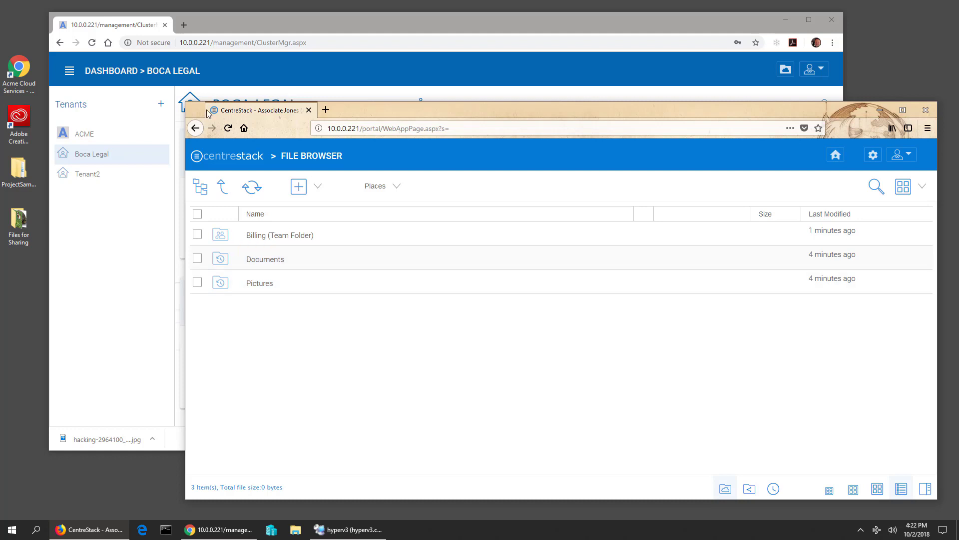
{"action": "left_click_drag", "start_coordinate": [191, 102], "coordinate": [391, 152]}
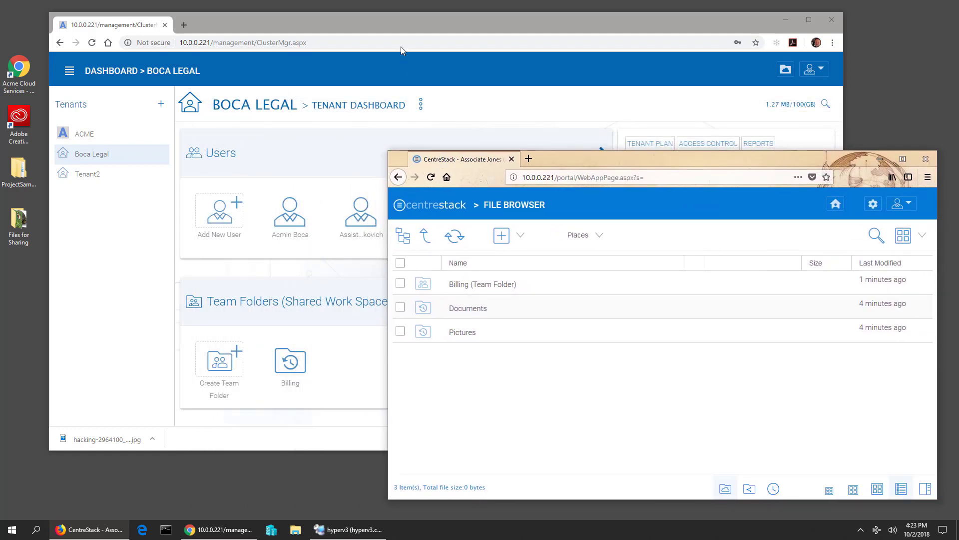
{"action": "left_click", "coordinate": [407, 26]}
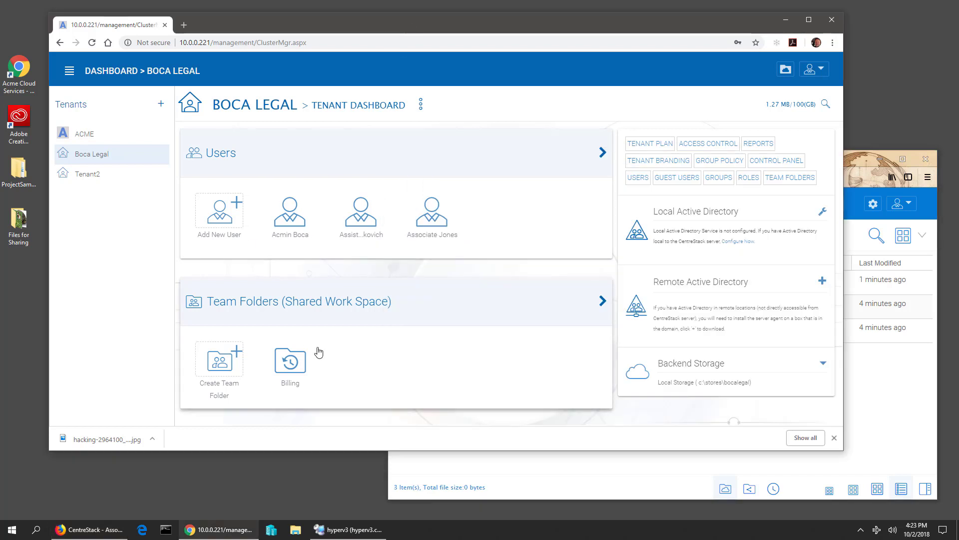
{"action": "left_click", "coordinate": [297, 372]}
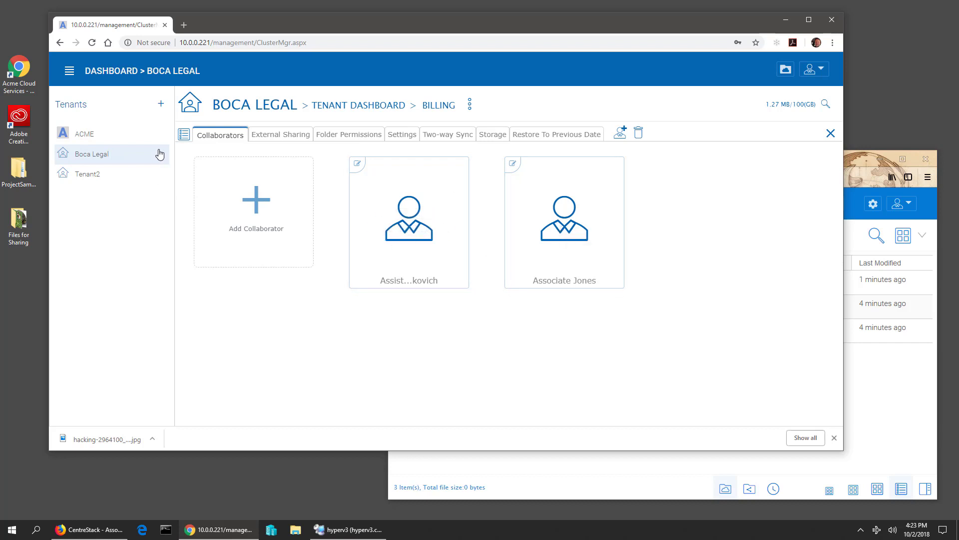
{"action": "left_click", "coordinate": [183, 134]}
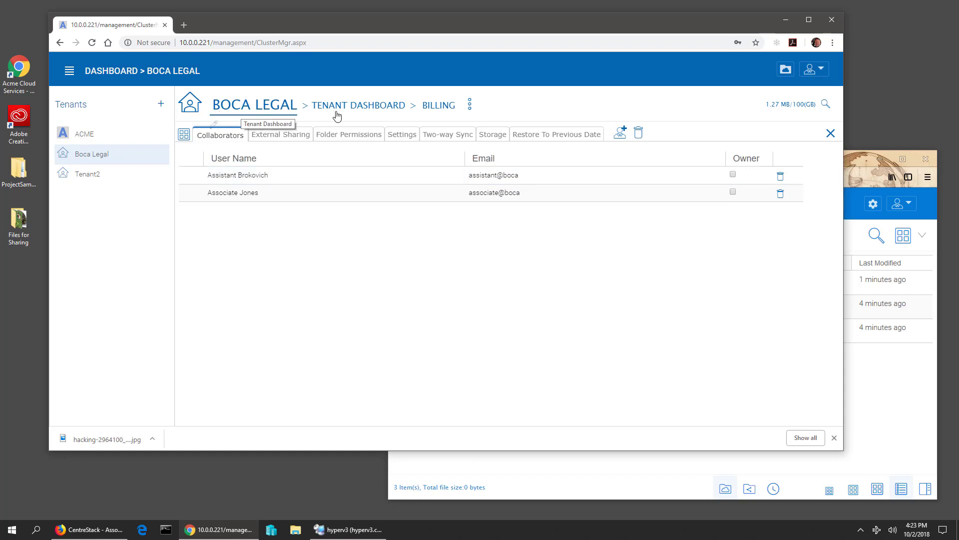
{"action": "left_click", "coordinate": [356, 106]}
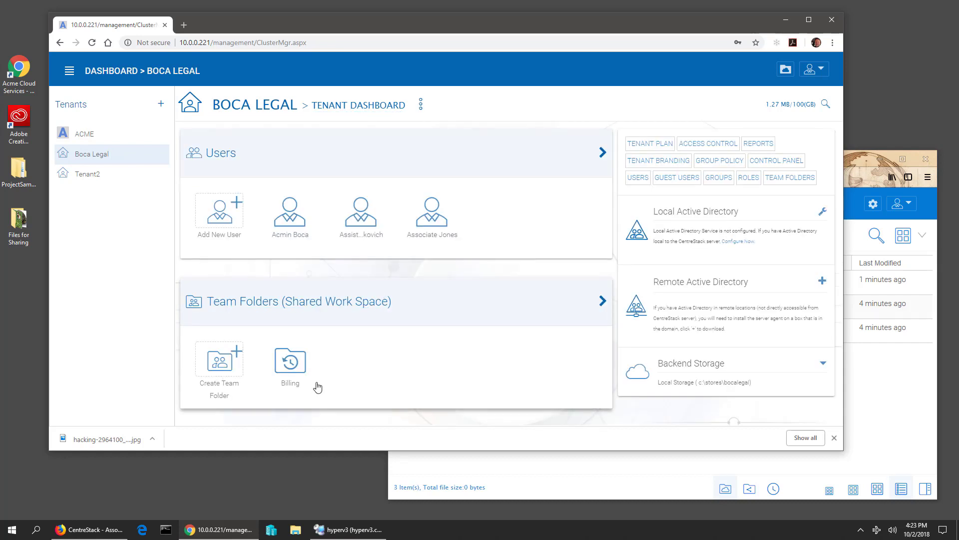
- Create a team folder named 'Contracts' on Default Tenant Storage
{"action": "left_click", "coordinate": [217, 363]}
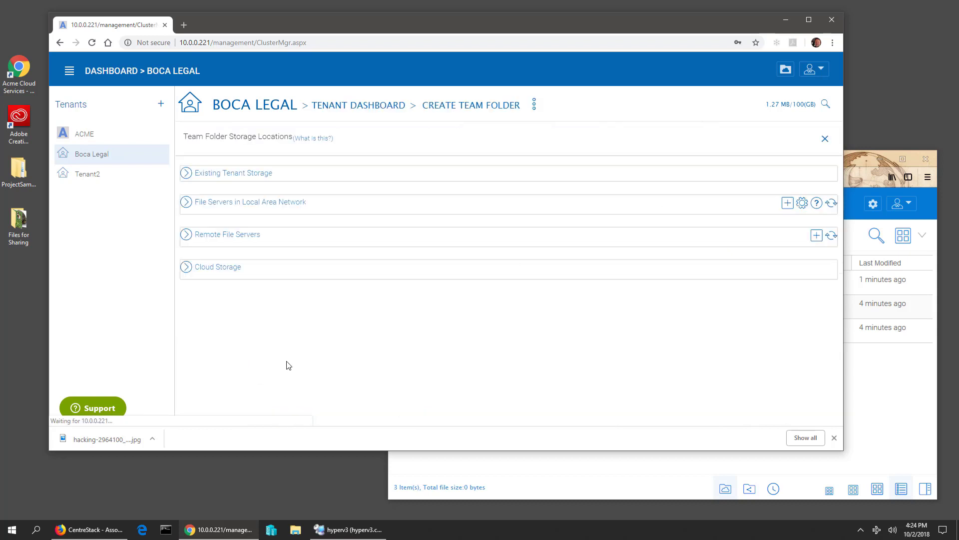
{"action": "left_click", "coordinate": [235, 177]}
{"action": "left_click", "coordinate": [243, 201]}
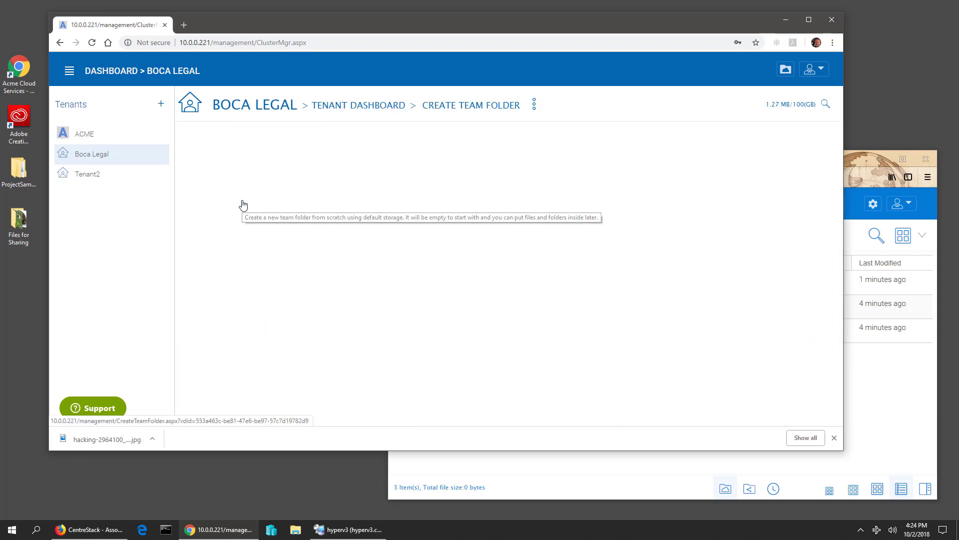
{"action": "left_click", "coordinate": [398, 236]}
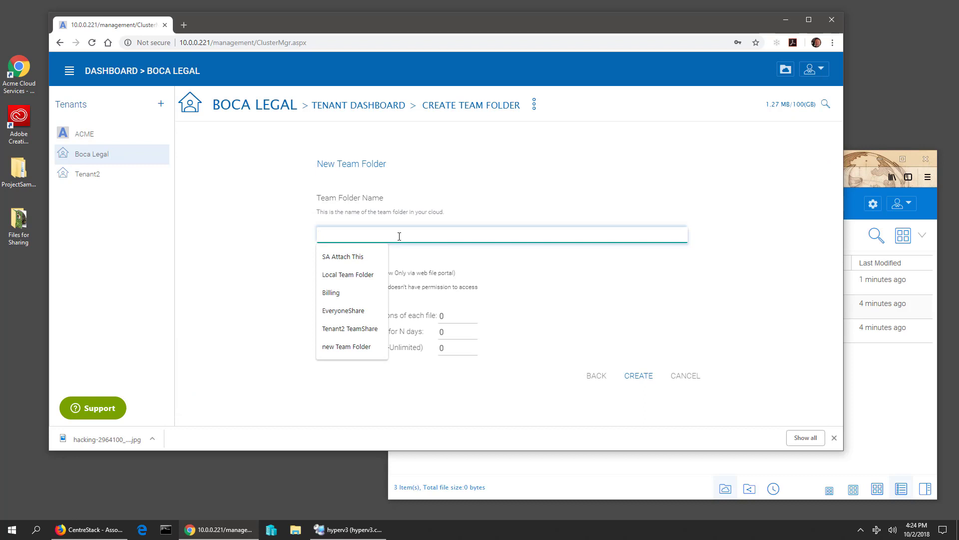
{"action": "type", "text": "Contr"}
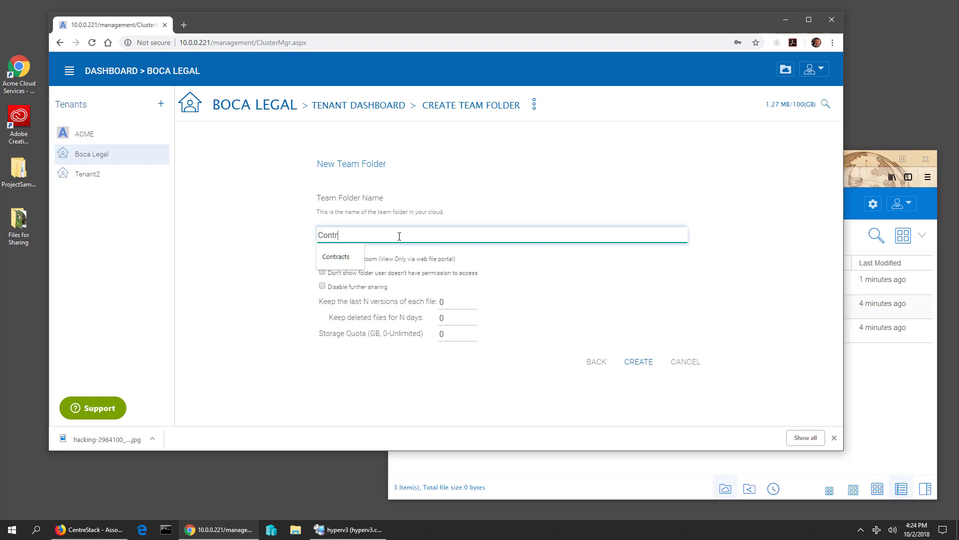
{"action": "type", "text": "acts"}
{"action": "key", "text": "Tab"}
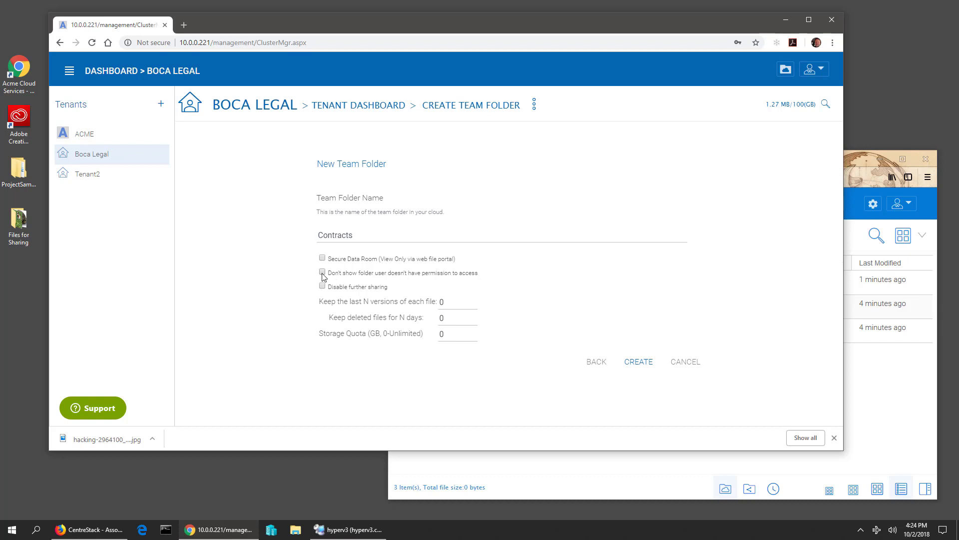
{"action": "left_click", "coordinate": [636, 363]}
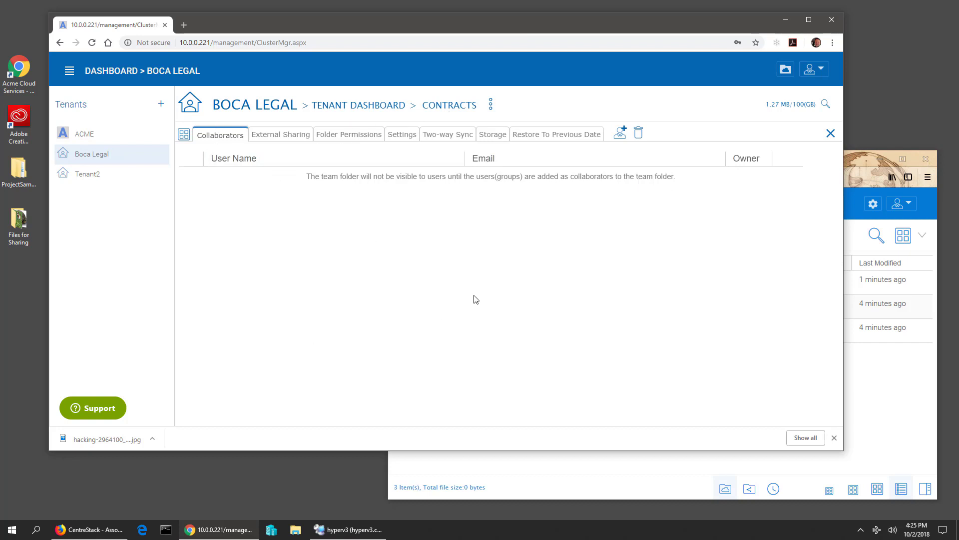
- Add the assistant user as a collaborator on Contracts and save
{"action": "left_click", "coordinate": [184, 135]}
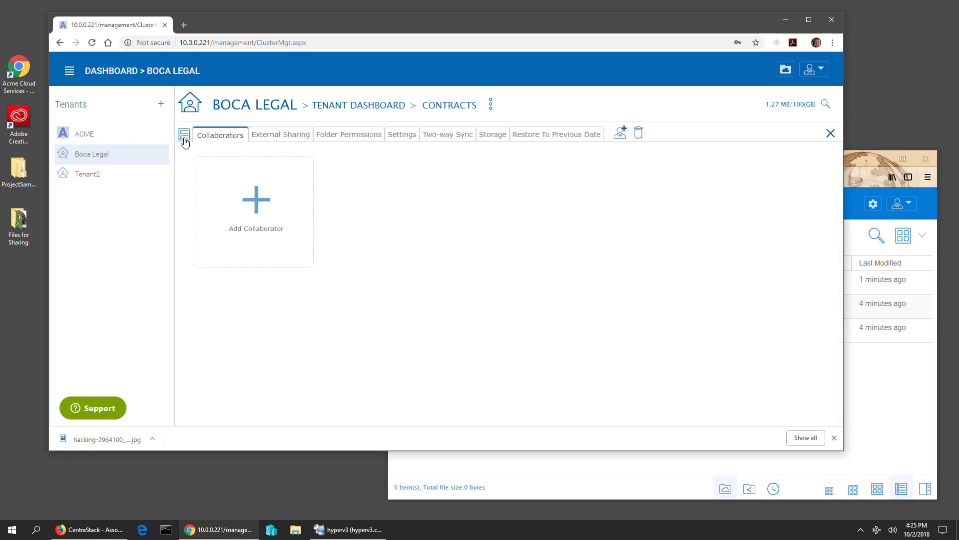
{"action": "left_click", "coordinate": [184, 134]}
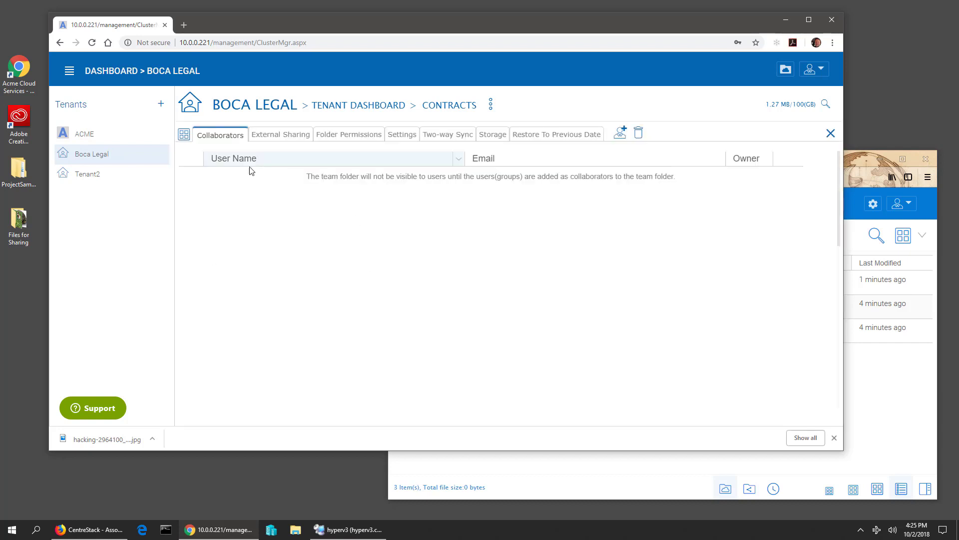
{"action": "left_click", "coordinate": [621, 135]}
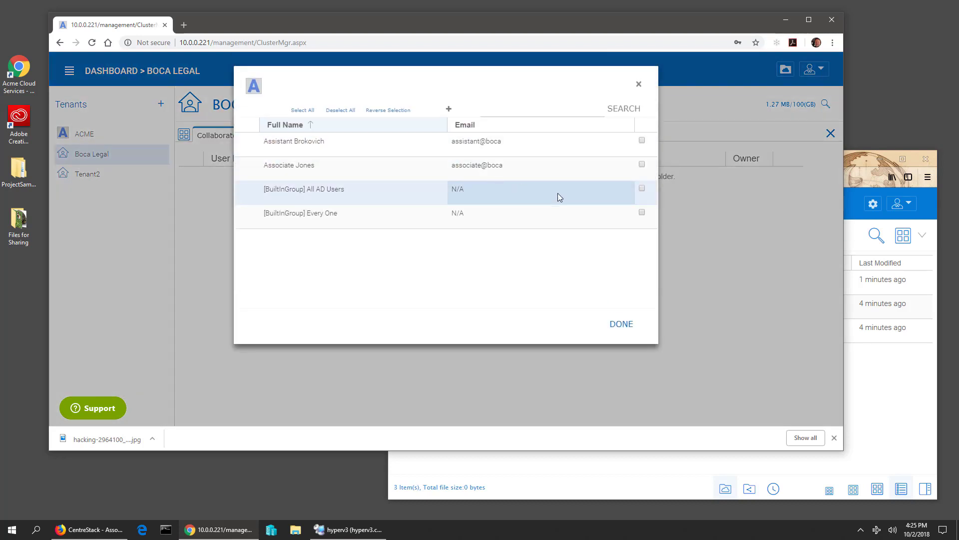
{"action": "left_click", "coordinate": [642, 142]}
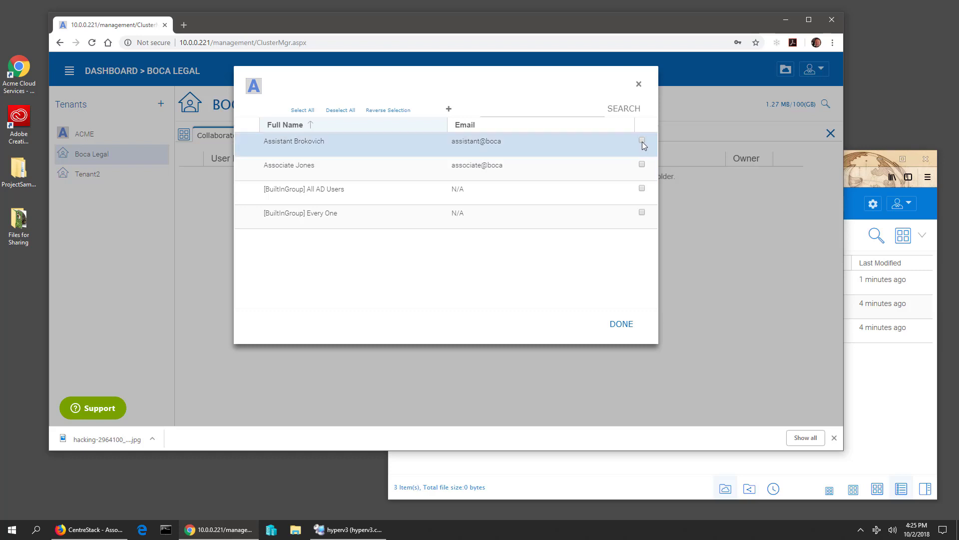
{"action": "left_click", "coordinate": [618, 326]}
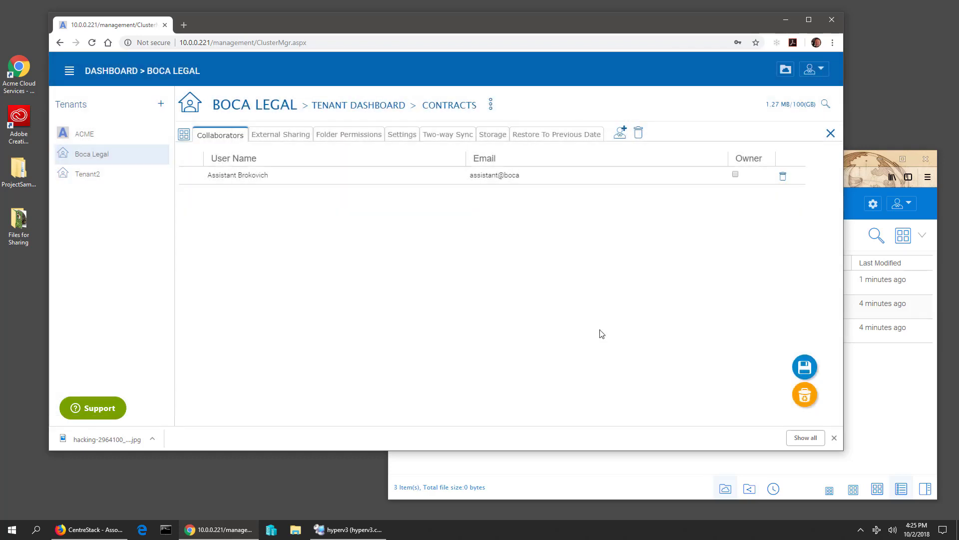
{"action": "left_click", "coordinate": [805, 367]}
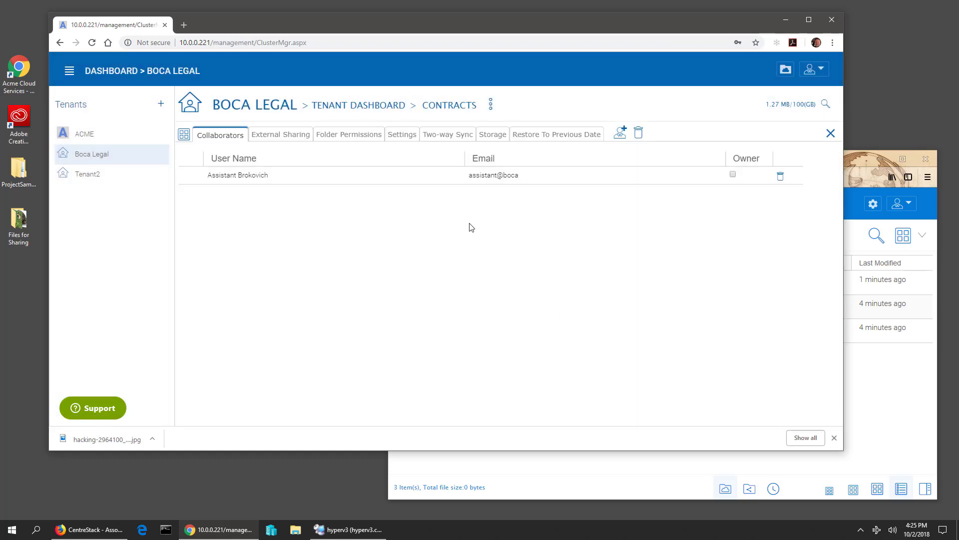
- Refresh the associate's folder list, then add the associate user as a second collaborator and save
{"action": "left_click", "coordinate": [890, 383]}
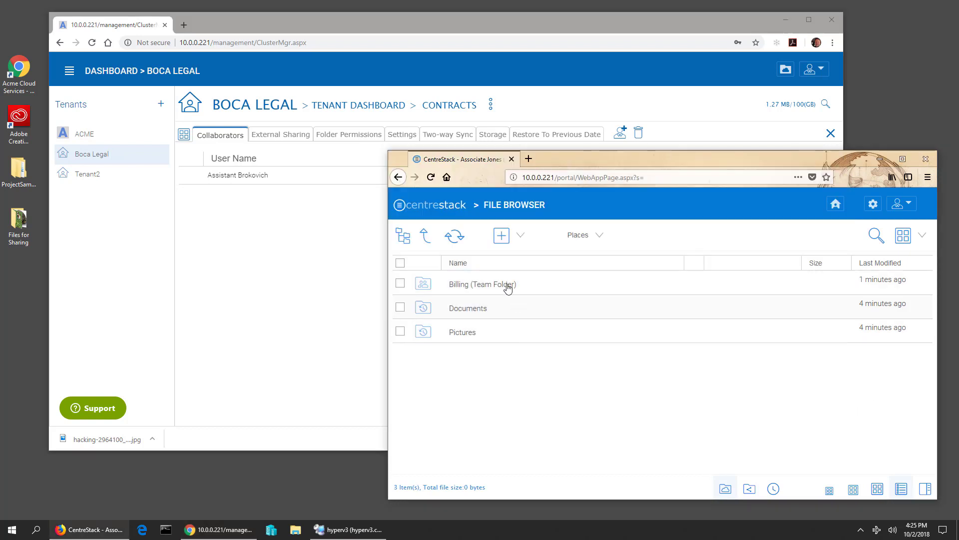
{"action": "left_click", "coordinate": [454, 236]}
{"action": "left_click", "coordinate": [256, 258]}
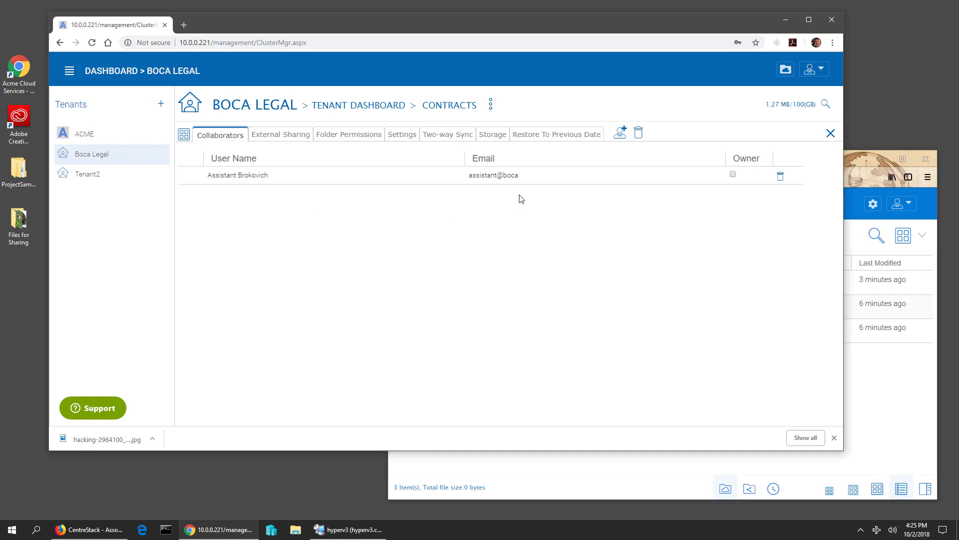
{"action": "left_click", "coordinate": [620, 133]}
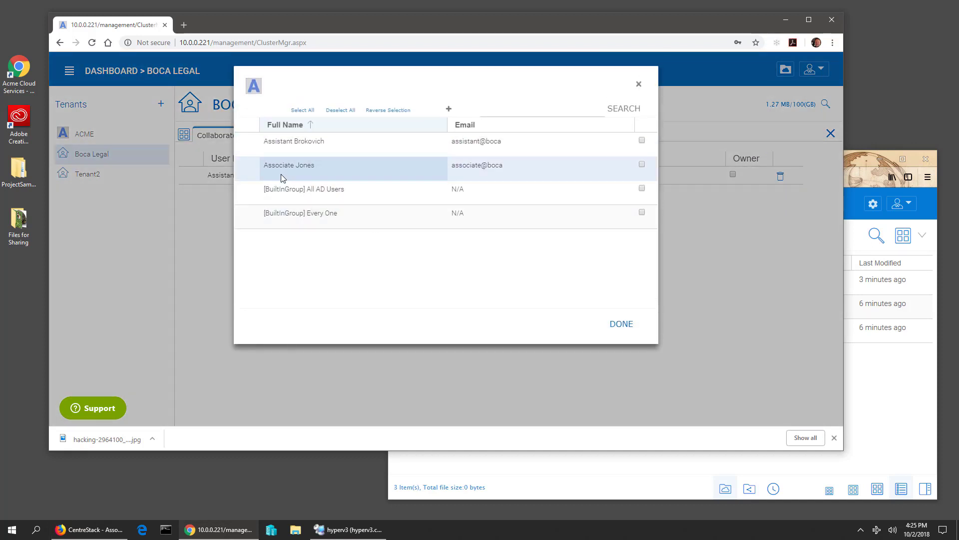
{"action": "left_click", "coordinate": [643, 165]}
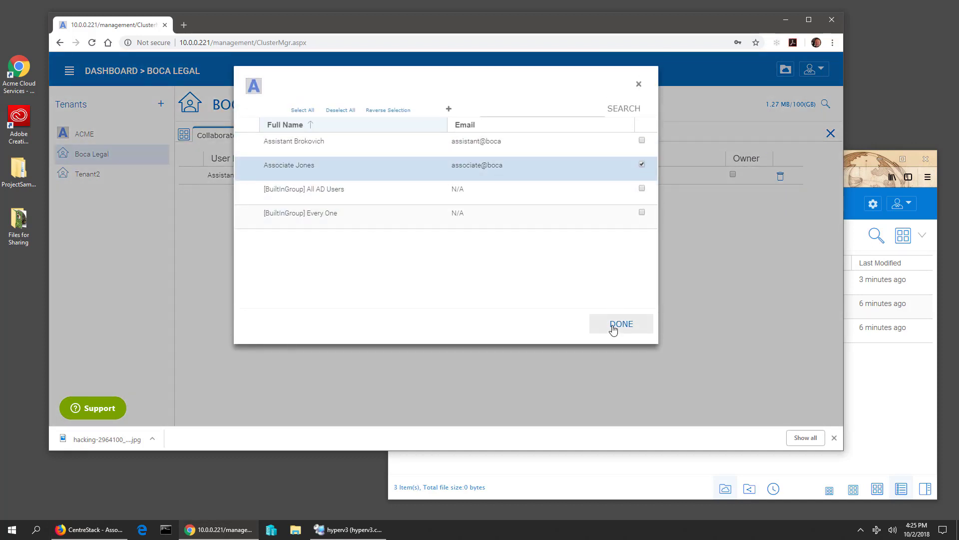
{"action": "left_click", "coordinate": [621, 324]}
{"action": "left_click", "coordinate": [804, 370]}
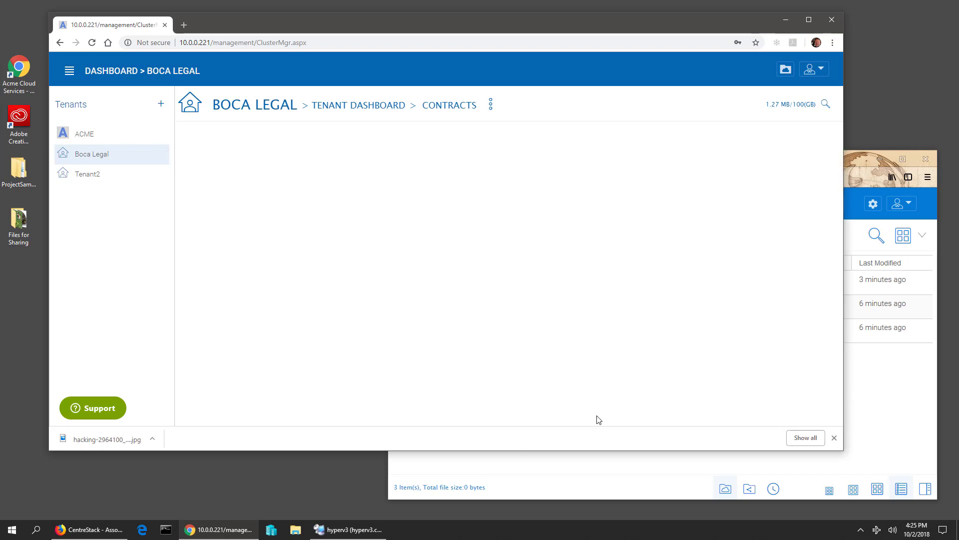
{"action": "left_click", "coordinate": [872, 445]}
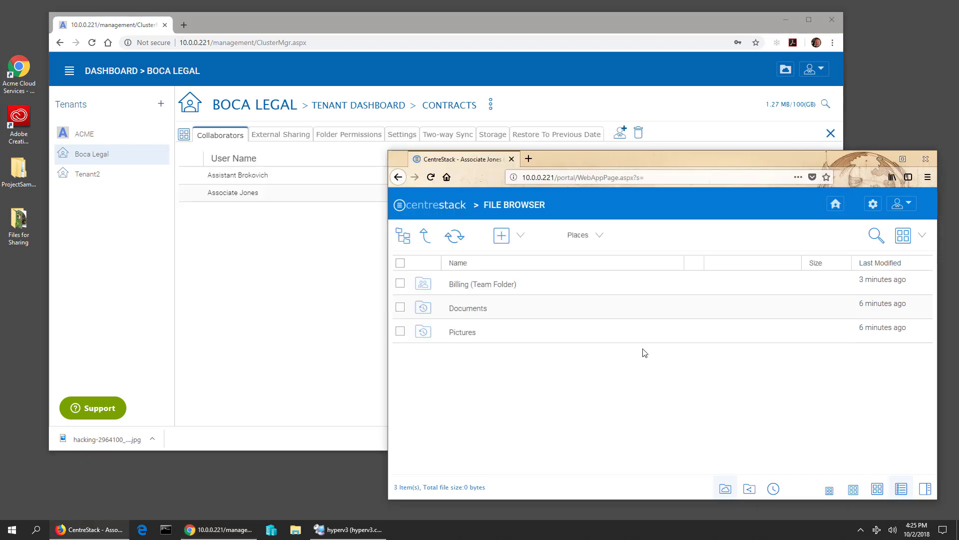
- Refresh the associate's file browser so Contracts (Team Folder) appears in the list
{"action": "left_click", "coordinate": [459, 237]}
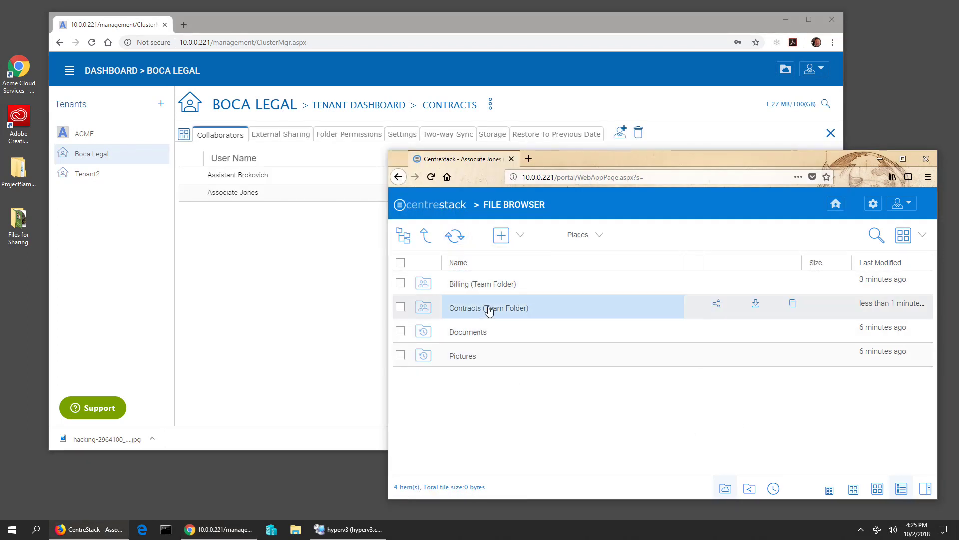
{"action": "left_click", "coordinate": [335, 295]}
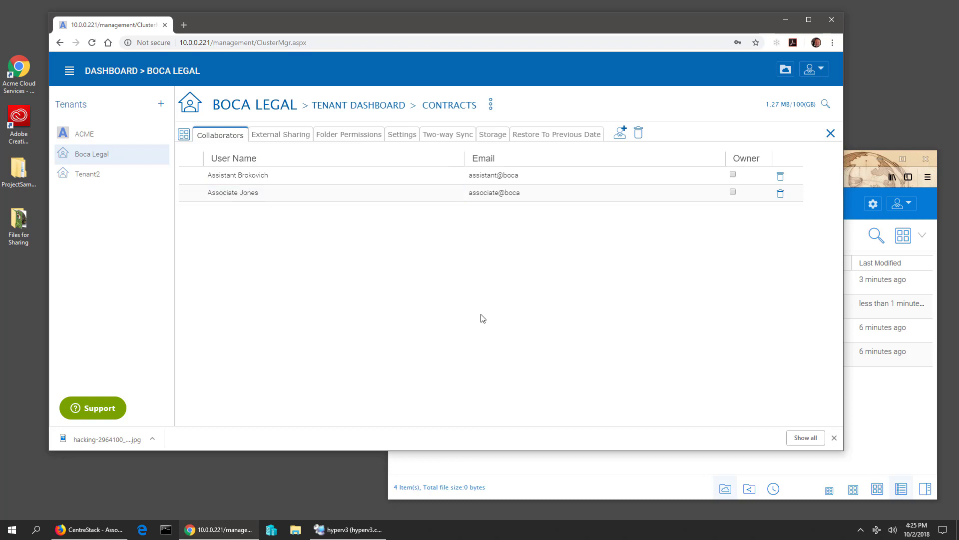
{"action": "left_click", "coordinate": [902, 435]}
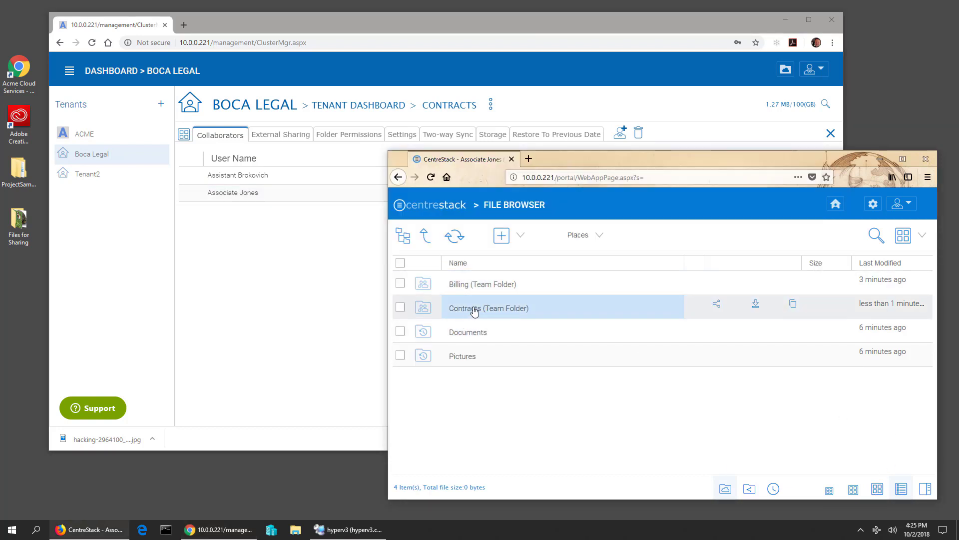
{"action": "left_click", "coordinate": [907, 204]}
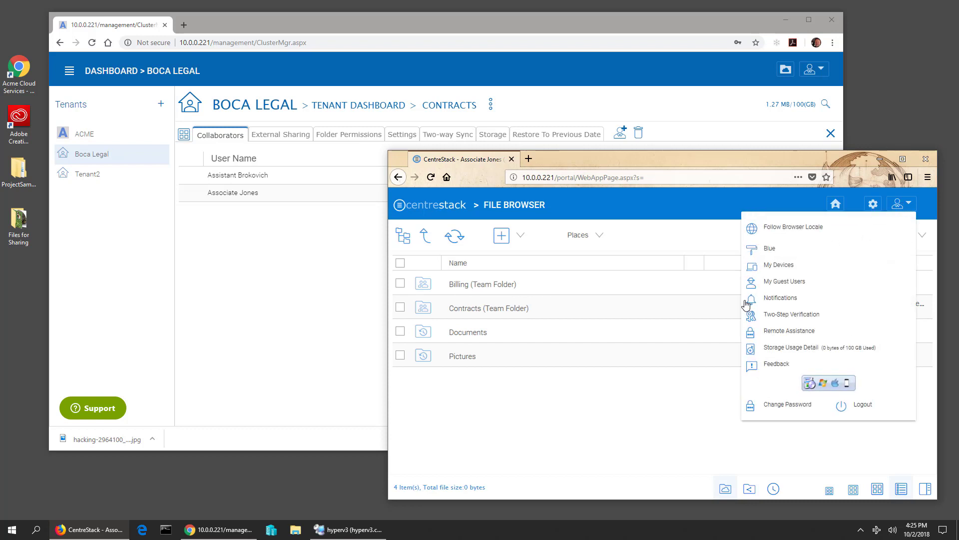
{"action": "left_click", "coordinate": [901, 203]}
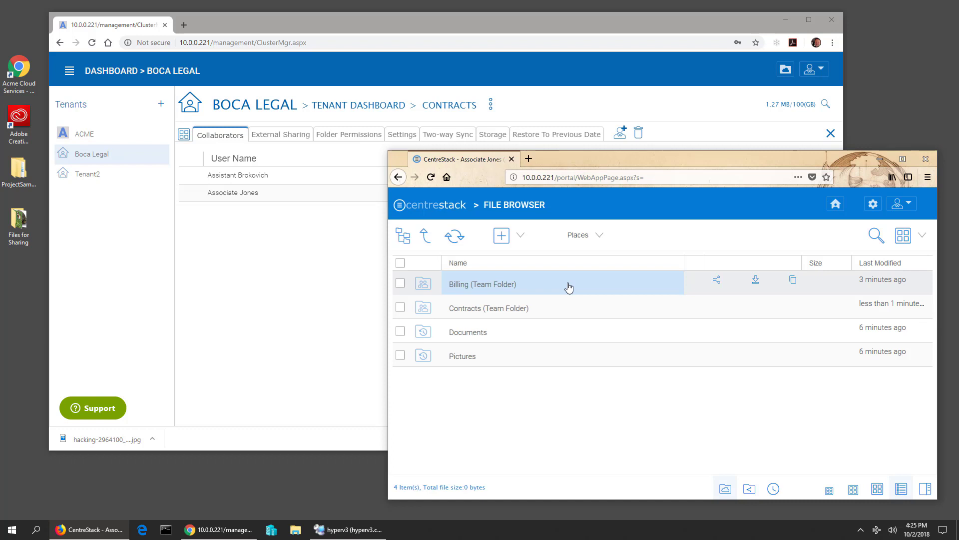
- Browse into Billing (Team Folder), select Big Doc File.doc, then go back up to the top-level folders
{"action": "left_click", "coordinate": [494, 288]}
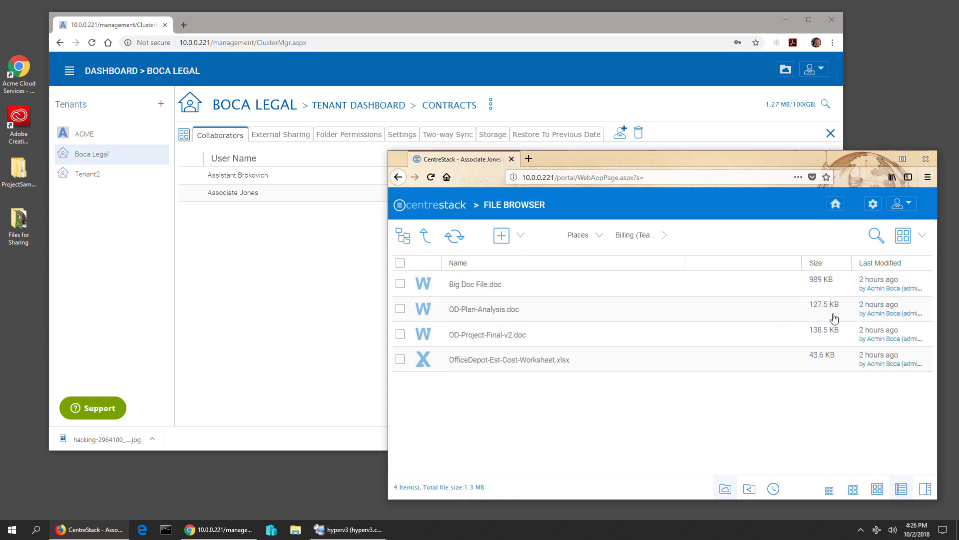
{"action": "left_click", "coordinate": [472, 292]}
{"action": "left_click", "coordinate": [502, 237]}
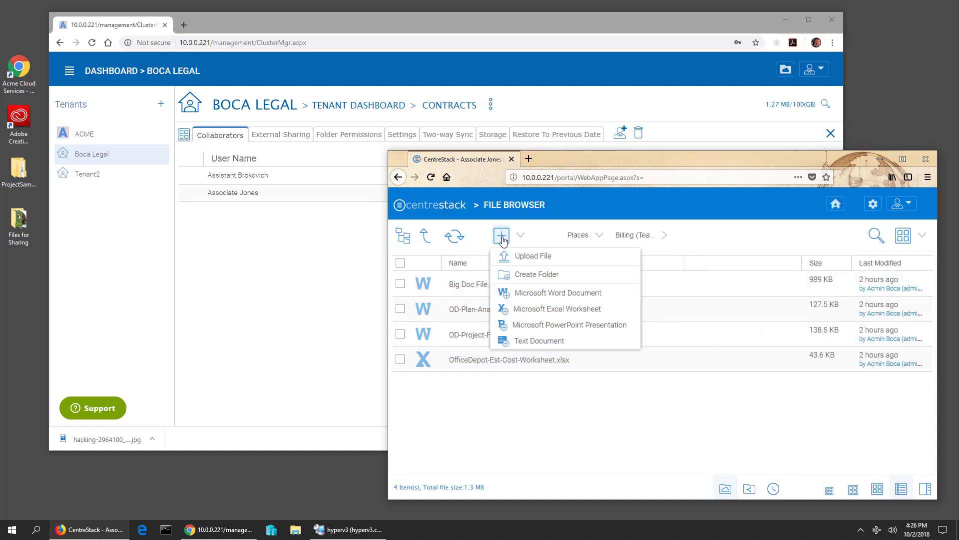
{"action": "left_click", "coordinate": [531, 433]}
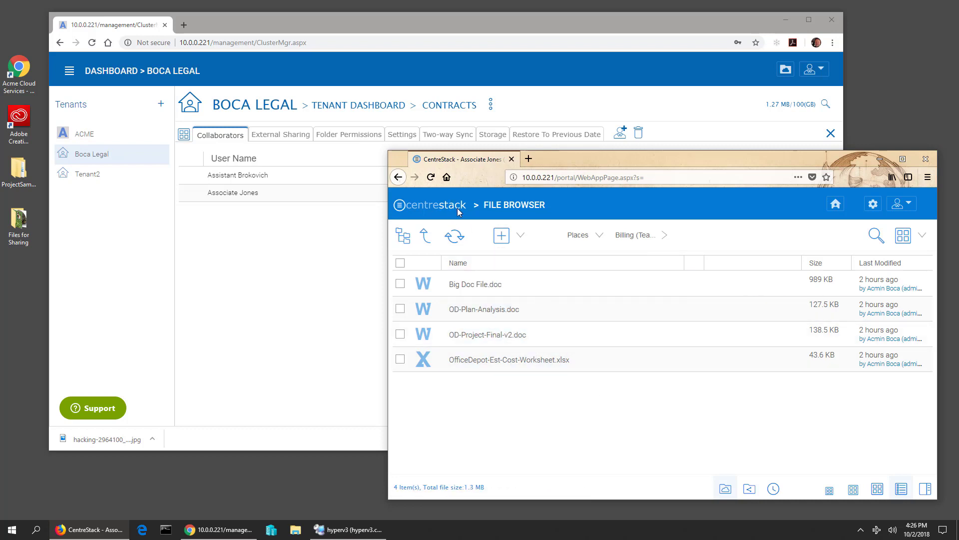
{"action": "left_click", "coordinate": [426, 236]}
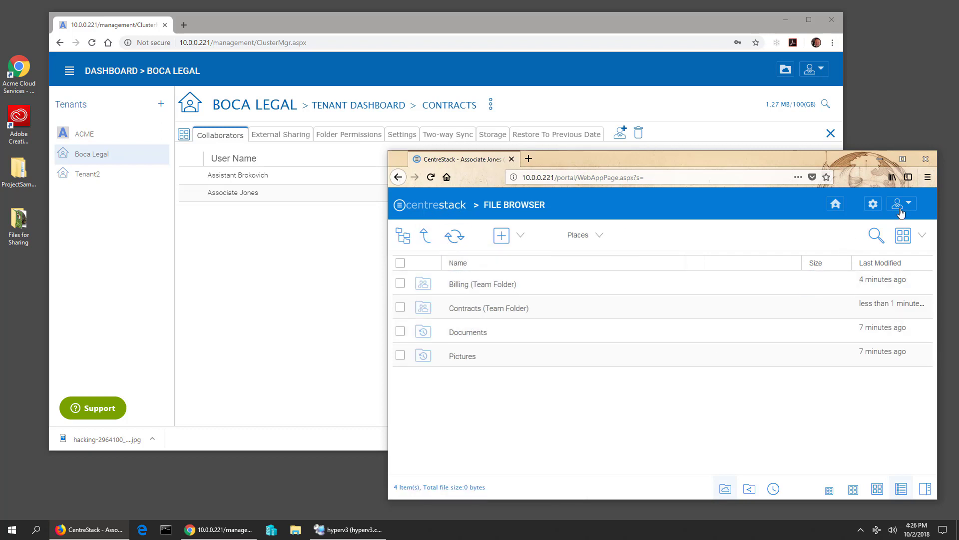
- Add the associate user to the Contracts folder permissions with List, Read and Share
{"action": "left_click", "coordinate": [269, 237]}
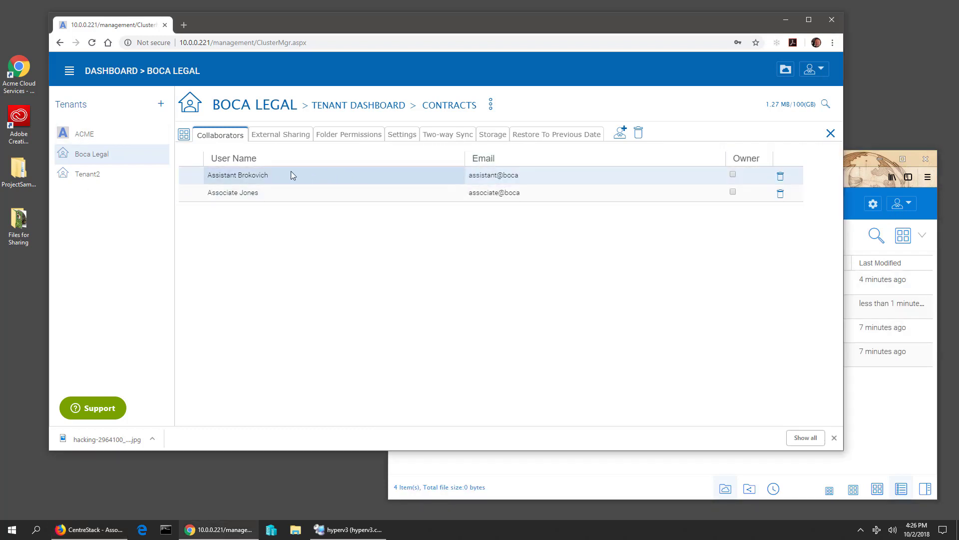
{"action": "left_click", "coordinate": [353, 135]}
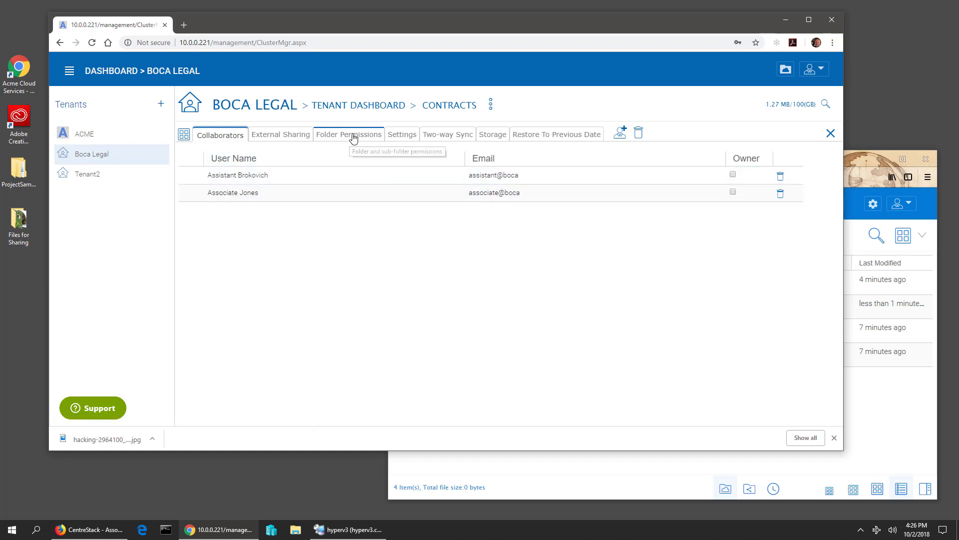
{"action": "left_click", "coordinate": [818, 163]}
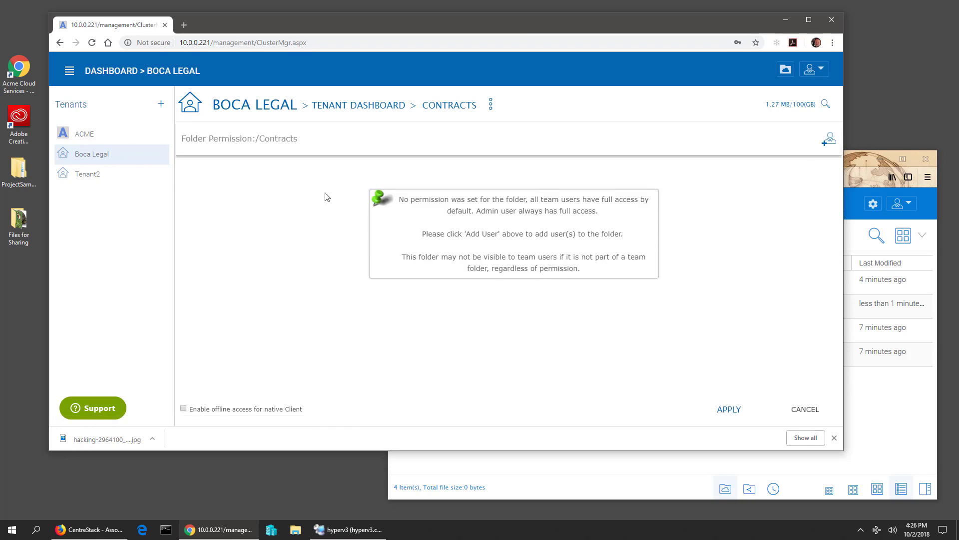
{"action": "left_click", "coordinate": [830, 142]}
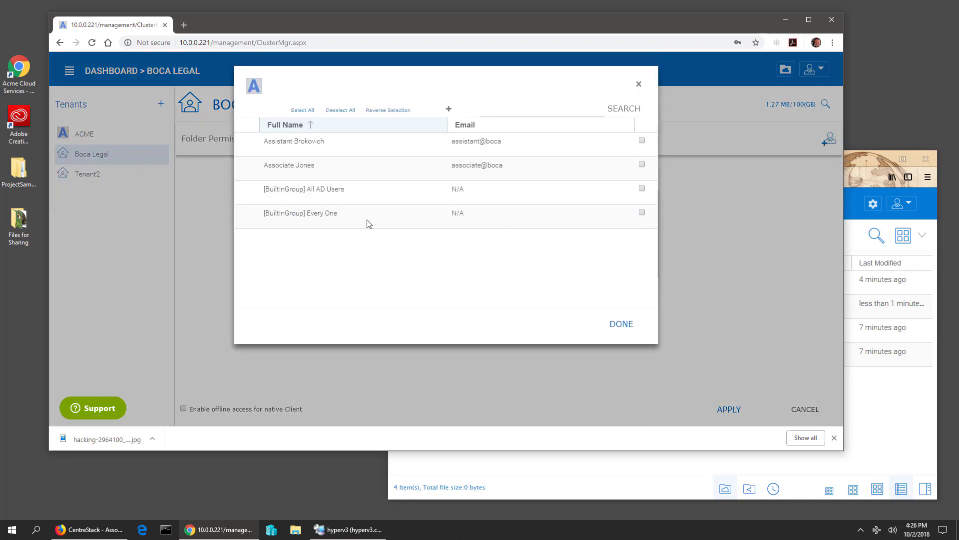
{"action": "left_click", "coordinate": [641, 164]}
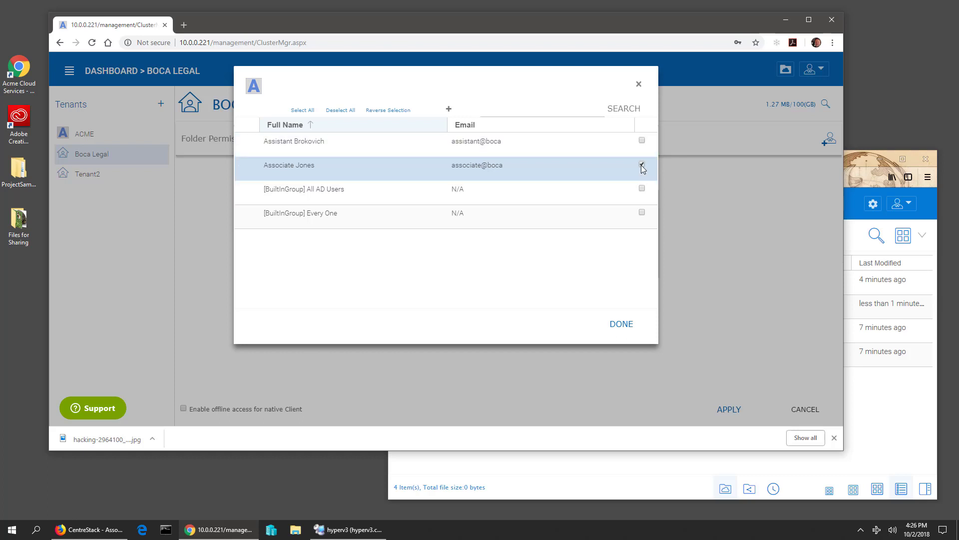
{"action": "left_click", "coordinate": [621, 324]}
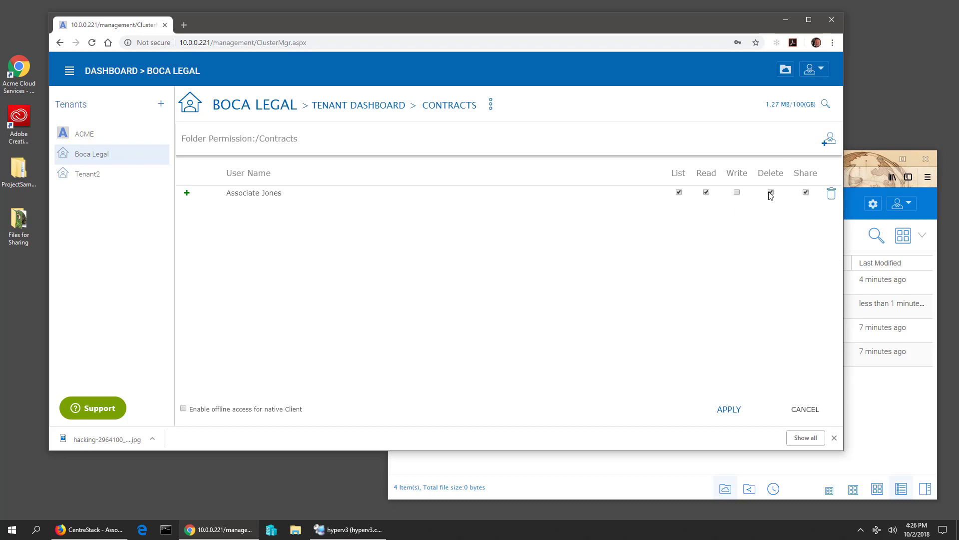
- Apply the associate's Contracts permissions, then refresh their file browser and open the empty Contracts folder
{"action": "left_click", "coordinate": [729, 410]}
{"action": "left_click", "coordinate": [889, 426]}
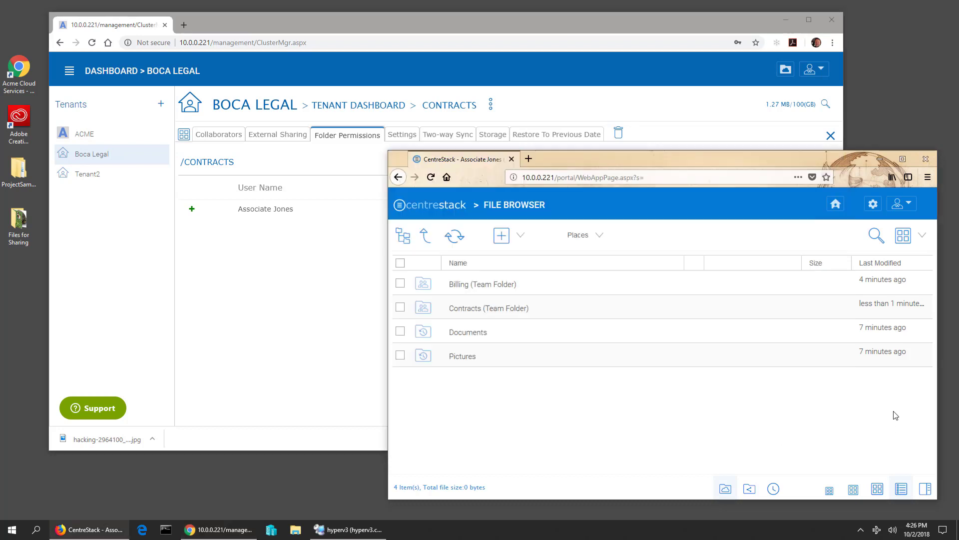
{"action": "left_click", "coordinate": [451, 242]}
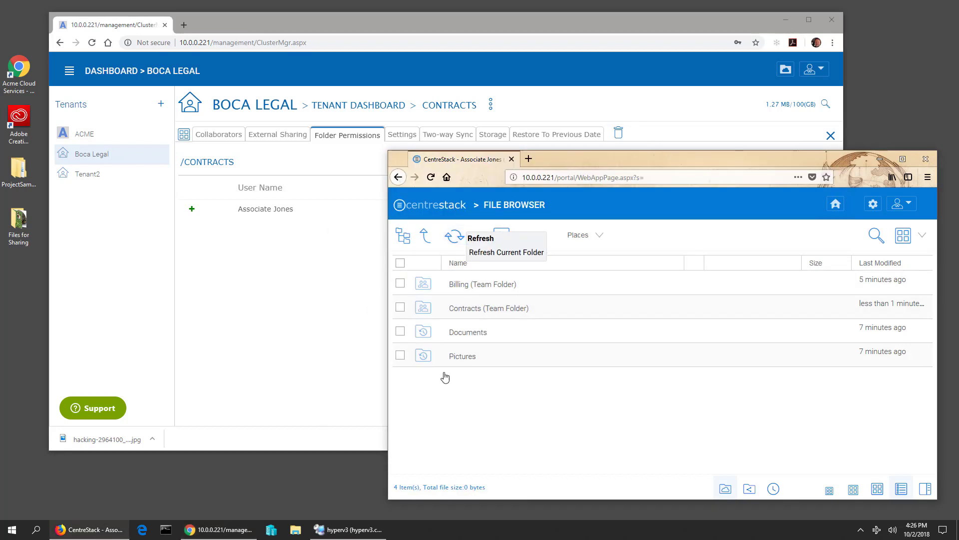
{"action": "left_click", "coordinate": [475, 307]}
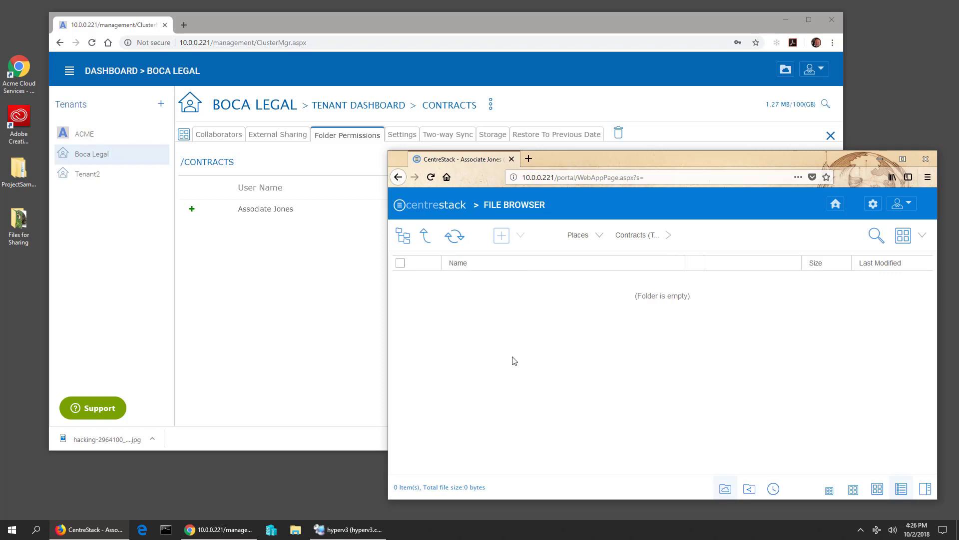
- Add Write and Delete to the associate's Contracts folder permissions and apply them
{"action": "left_click", "coordinate": [280, 280]}
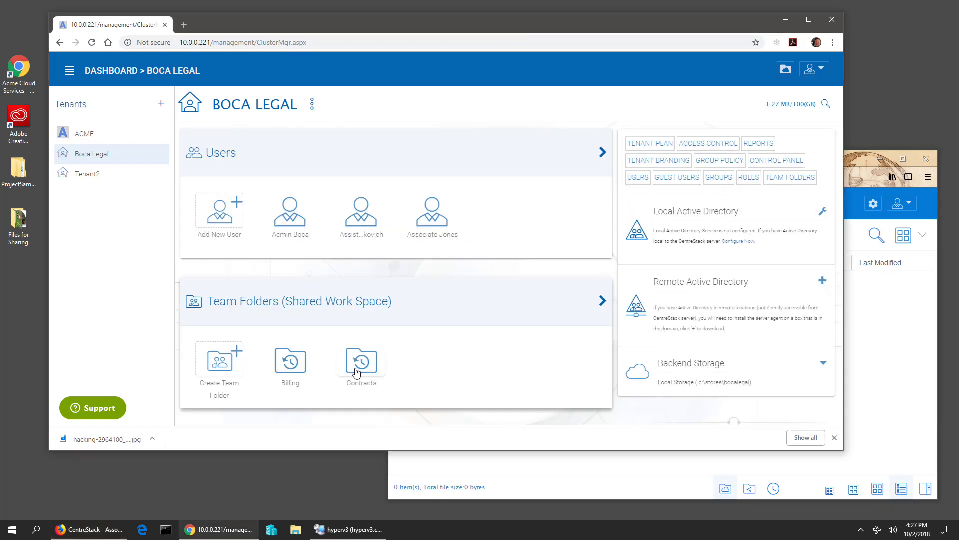
{"action": "left_click", "coordinate": [358, 361]}
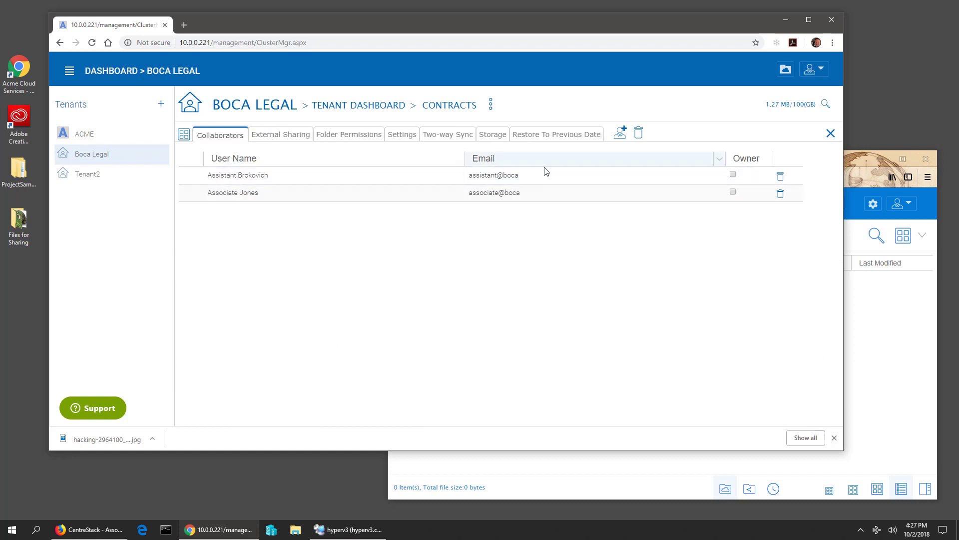
{"action": "left_click", "coordinate": [356, 139]}
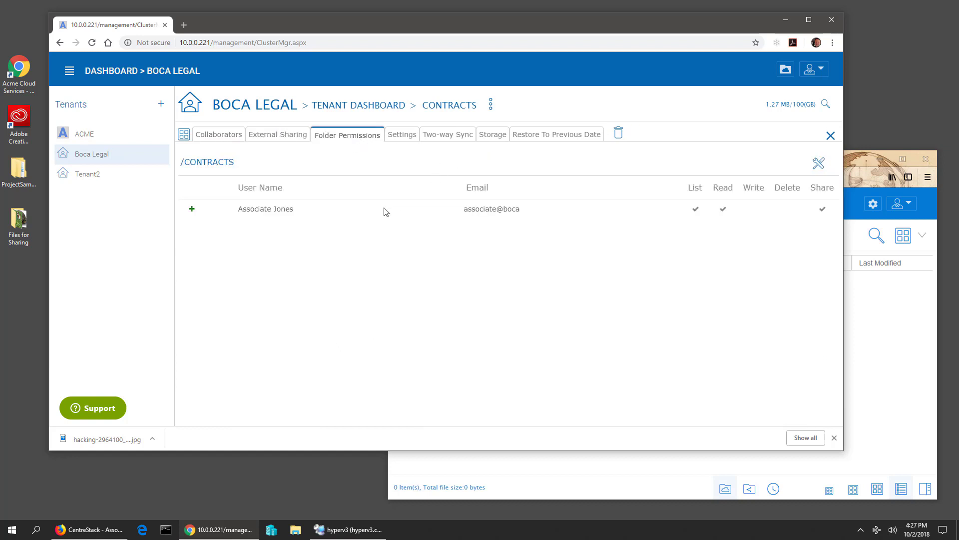
{"action": "left_click", "coordinate": [819, 163]}
{"action": "left_click", "coordinate": [735, 194]}
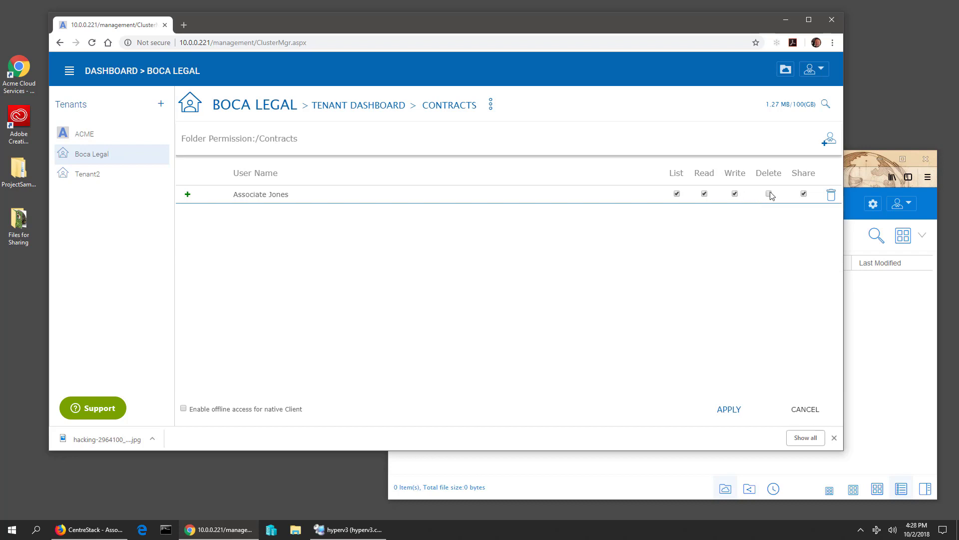
{"action": "left_click", "coordinate": [770, 194]}
{"action": "left_click", "coordinate": [730, 409]}
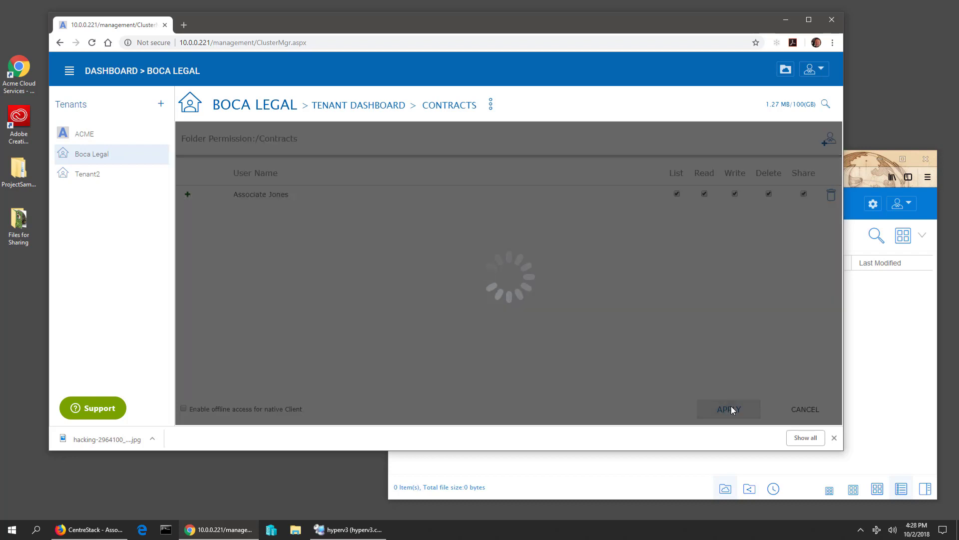
{"action": "left_click", "coordinate": [634, 473]}
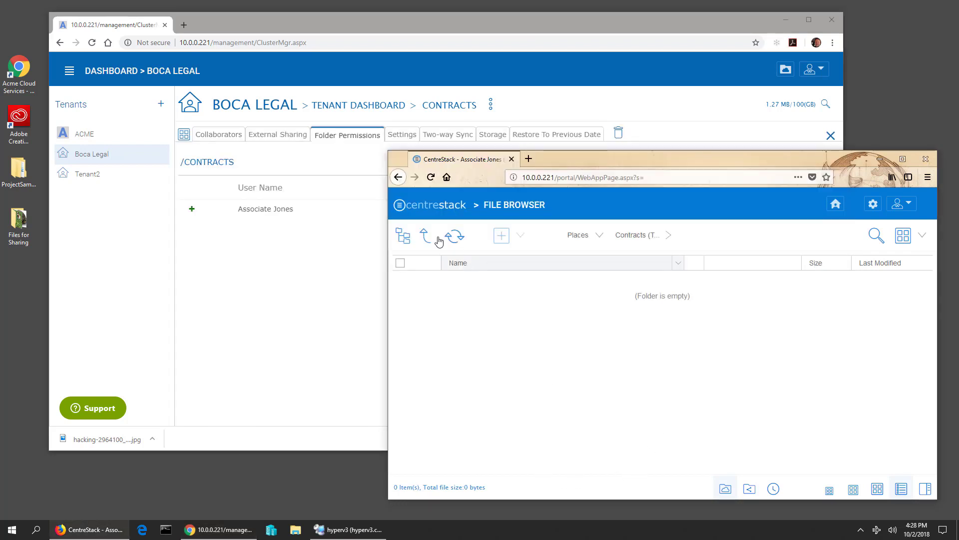
{"action": "left_click", "coordinate": [455, 236]}
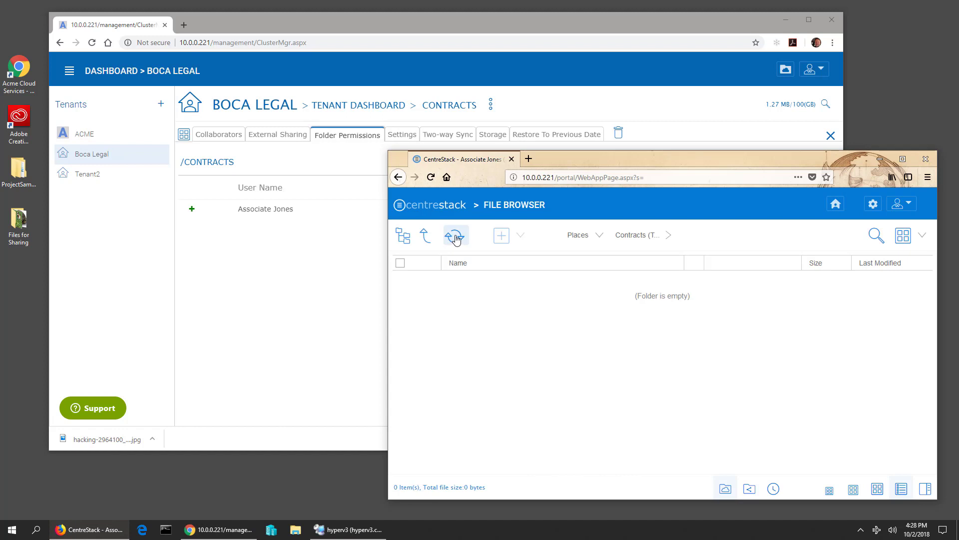
{"action": "left_click", "coordinate": [501, 236]}
{"action": "left_click", "coordinate": [492, 435]}
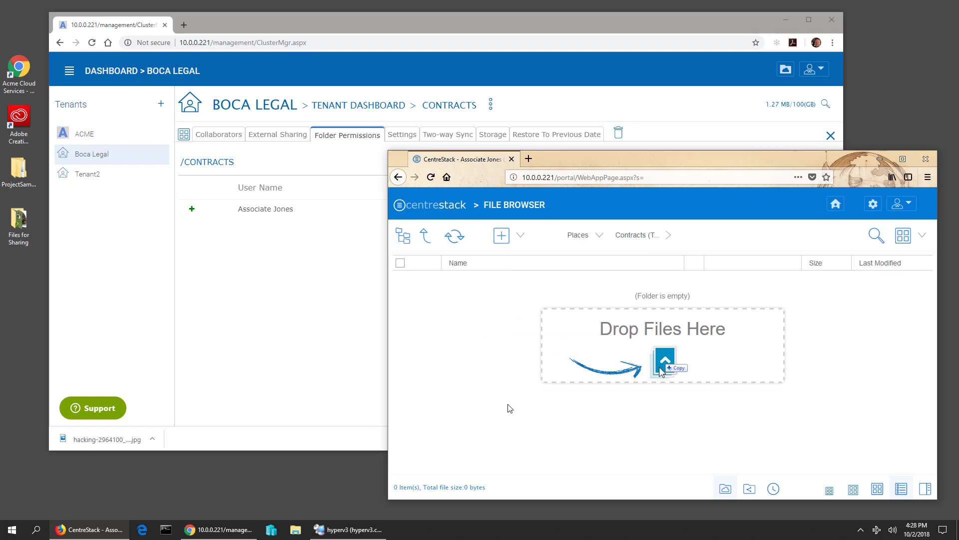
{"action": "left_click", "coordinate": [322, 339]}
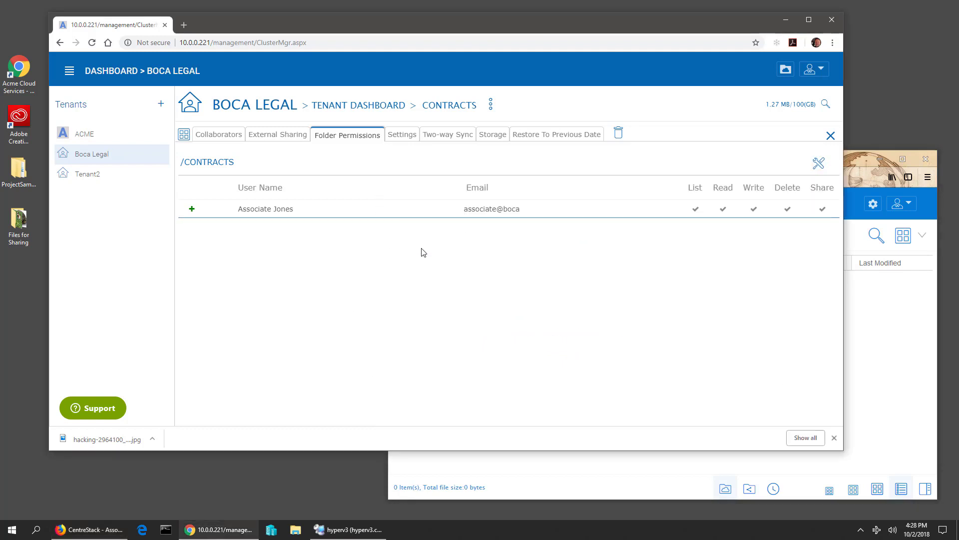
{"action": "left_click", "coordinate": [233, 135]}
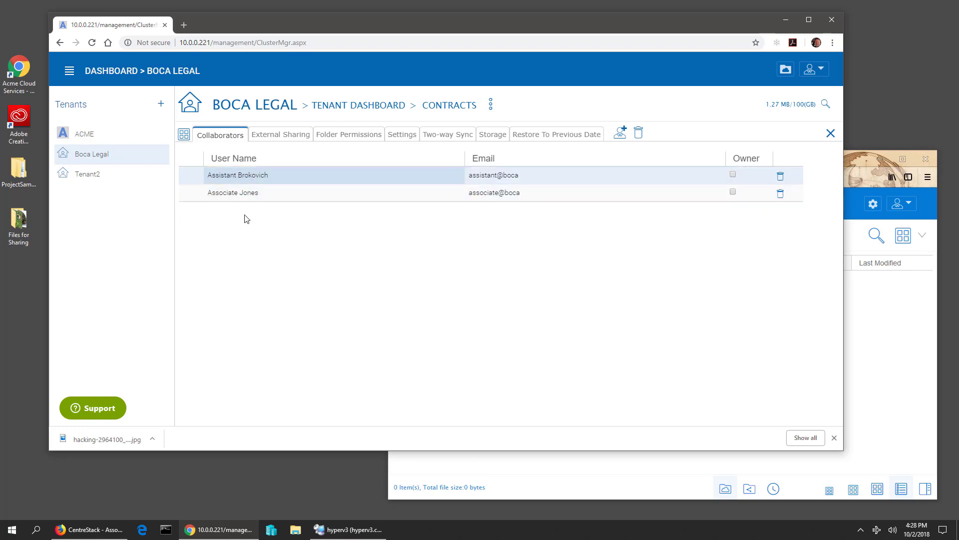
{"action": "left_click", "coordinate": [349, 134]}
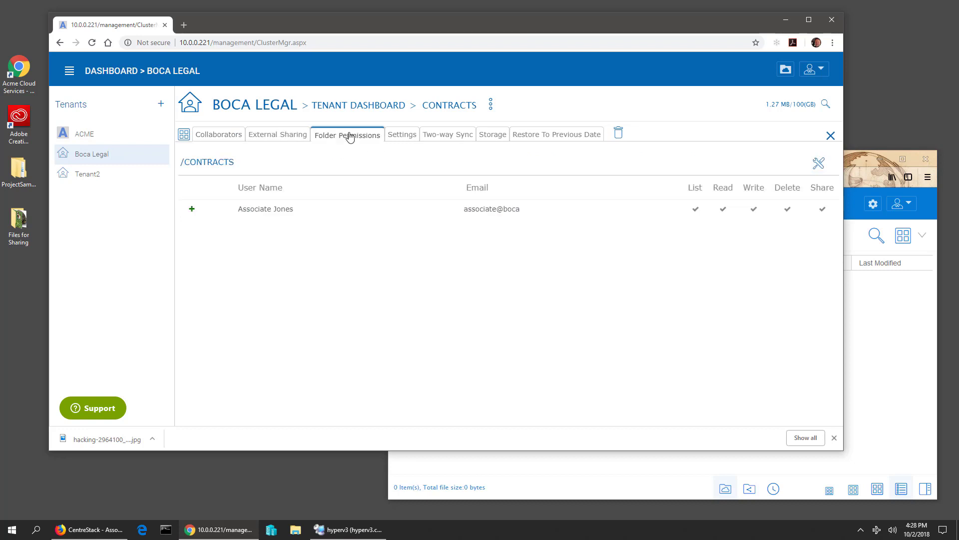
{"action": "left_click", "coordinate": [224, 135]}
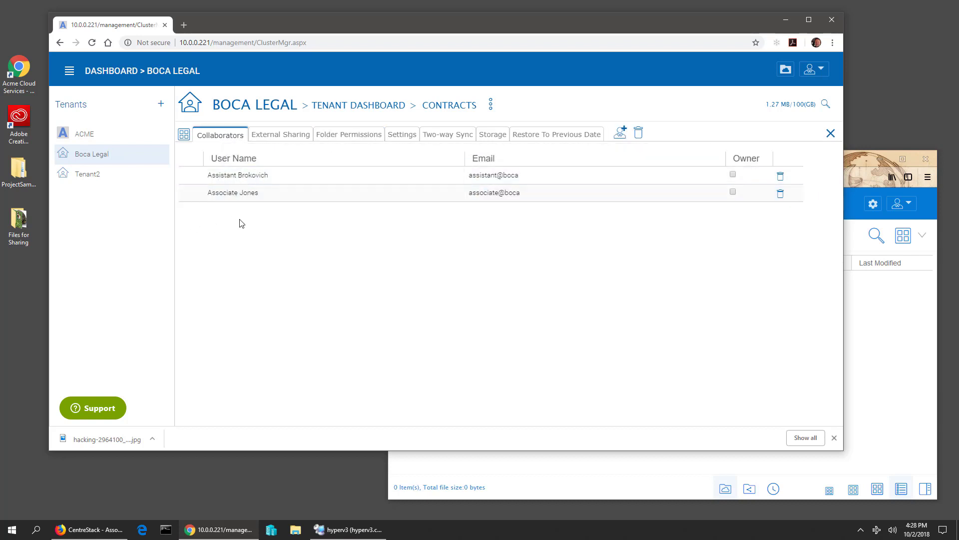
{"action": "left_click", "coordinate": [904, 393]}
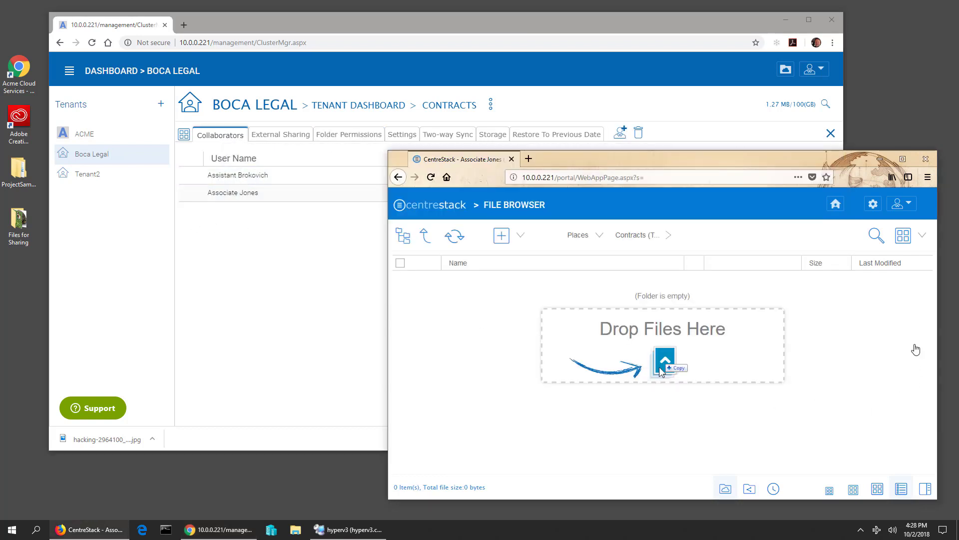
- Log out of the associate's account and sign in with the assistant's user name and password
{"action": "left_click", "coordinate": [912, 203]}
{"action": "left_click", "coordinate": [861, 402]}
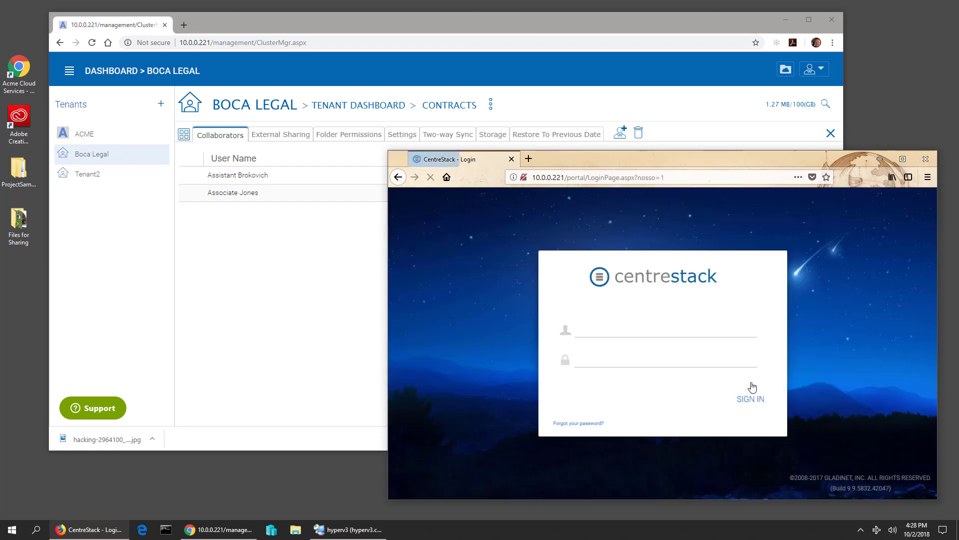
{"action": "left_click", "coordinate": [631, 327]}
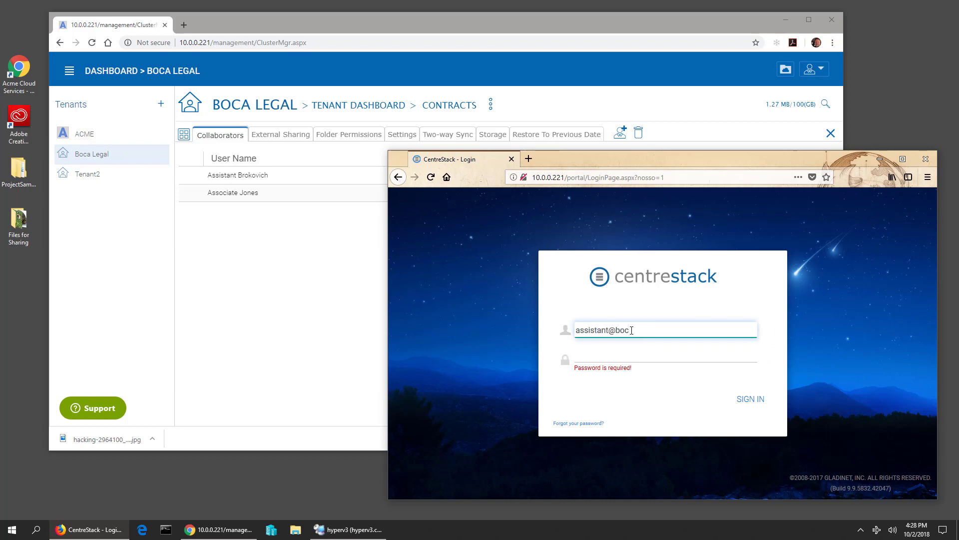
{"action": "key", "text": "Tab"}
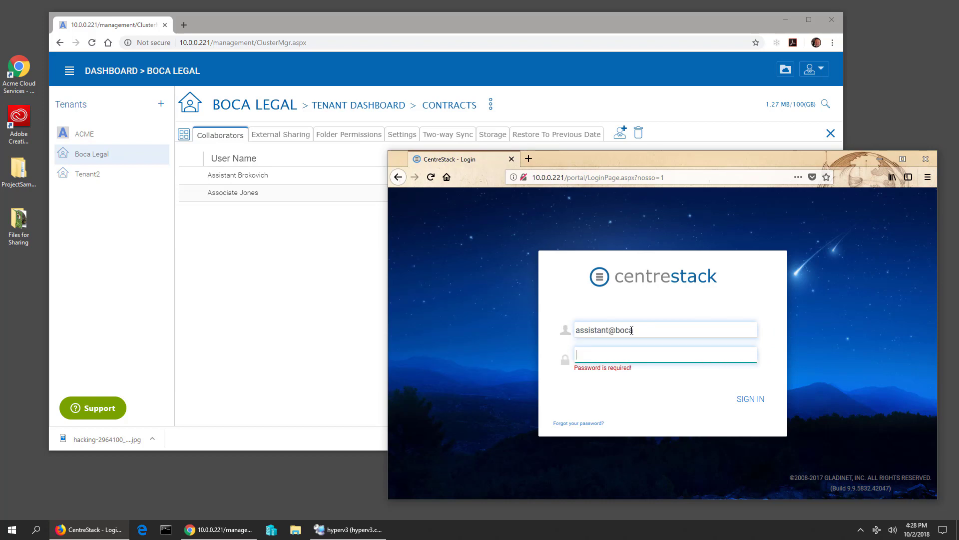
{"action": "type", "text": "••••"}
{"action": "key", "text": "Return"}
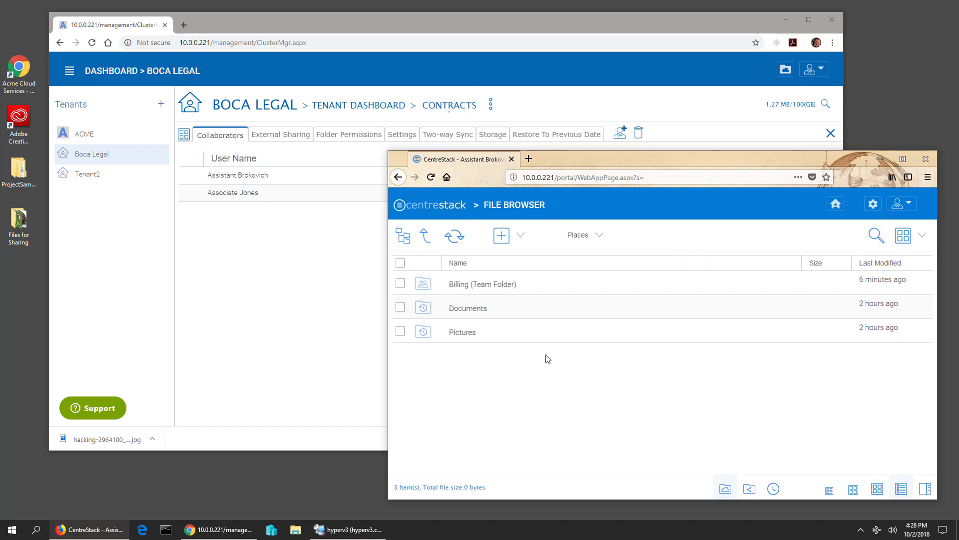
- Refresh the assistant's file list and review the Contracts folder's per-user permissions
{"action": "left_click", "coordinate": [454, 236]}
{"action": "left_click", "coordinate": [215, 221]}
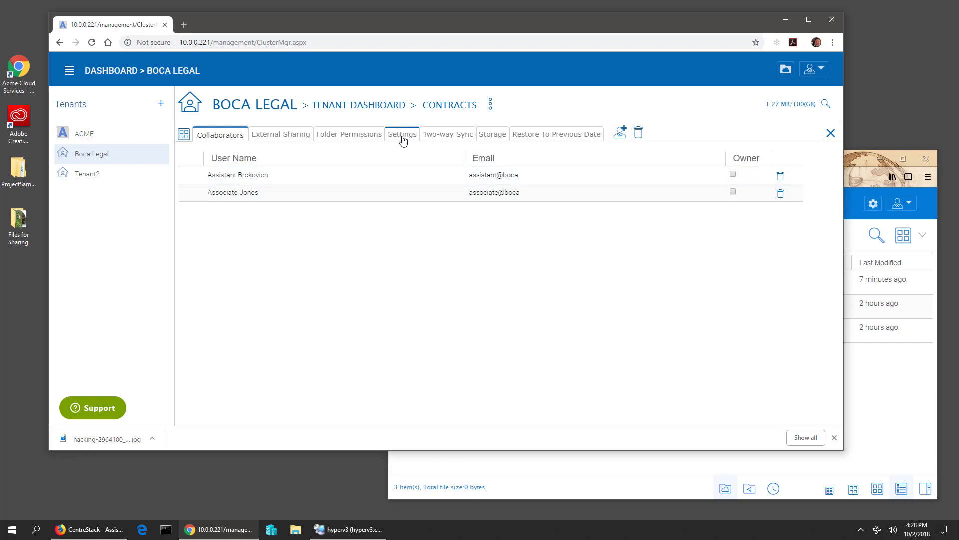
{"action": "left_click", "coordinate": [365, 134]}
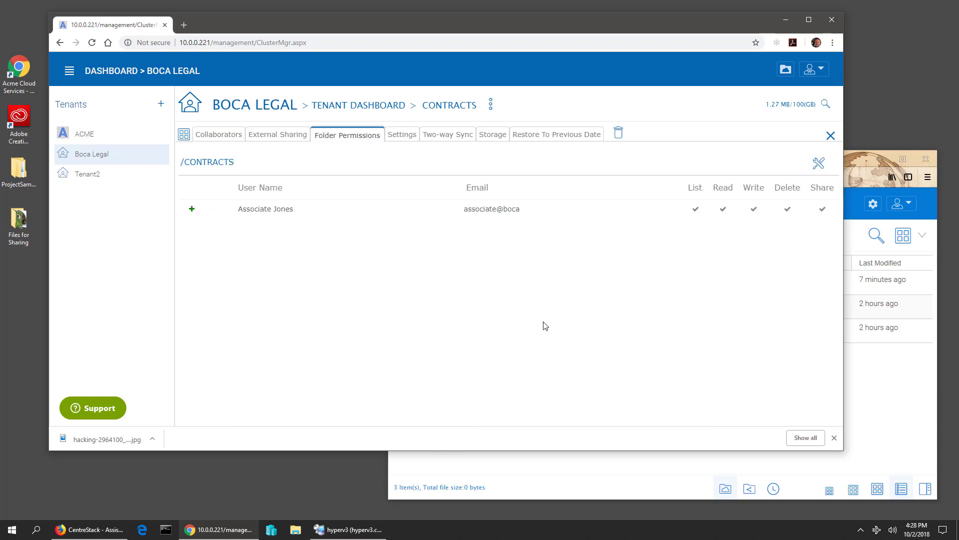
{"action": "left_click", "coordinate": [910, 438]}
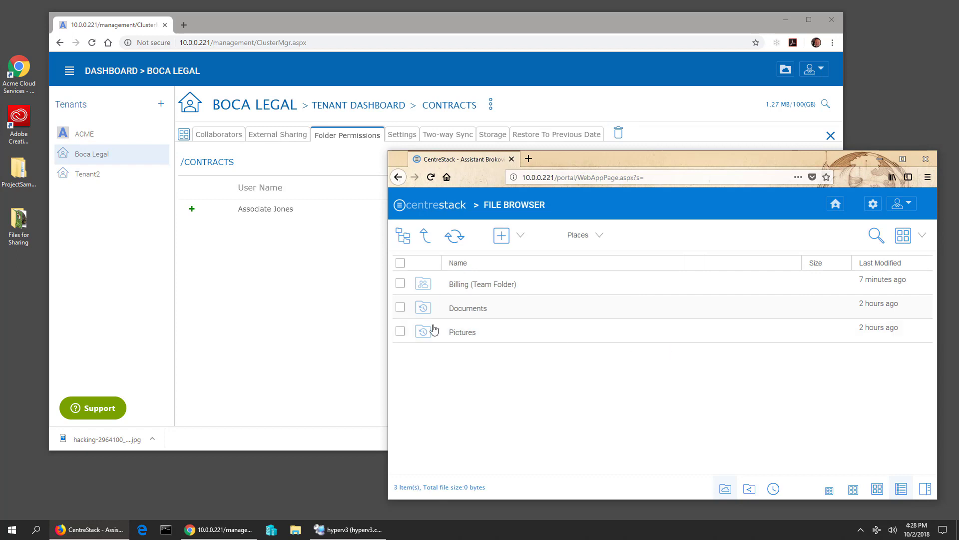
{"action": "left_click", "coordinate": [278, 320]}
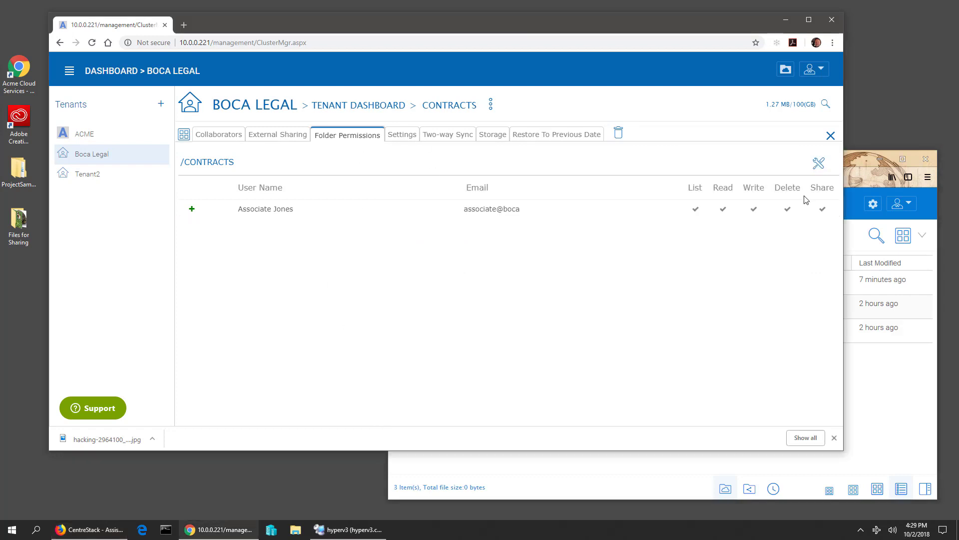
- Delete the associate's permission entry on Contracts, apply, and refresh the assistant's file list
{"action": "left_click", "coordinate": [816, 164]}
{"action": "left_click", "coordinate": [831, 193]}
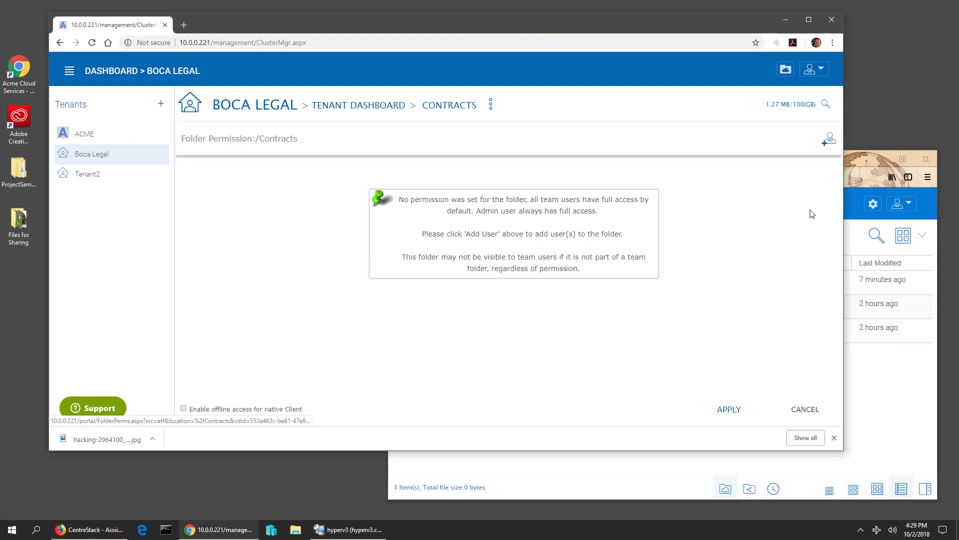
{"action": "left_click", "coordinate": [729, 410]}
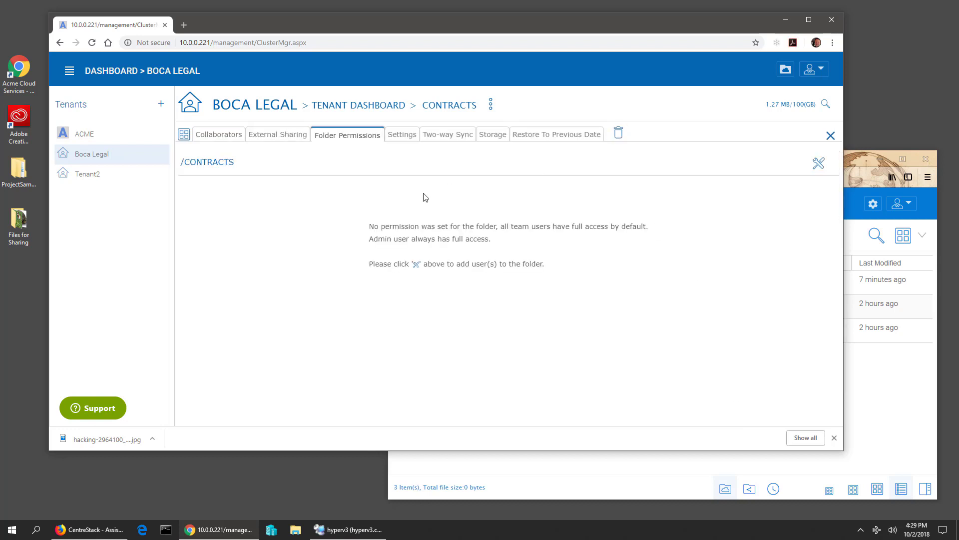
{"action": "left_click", "coordinate": [221, 135]}
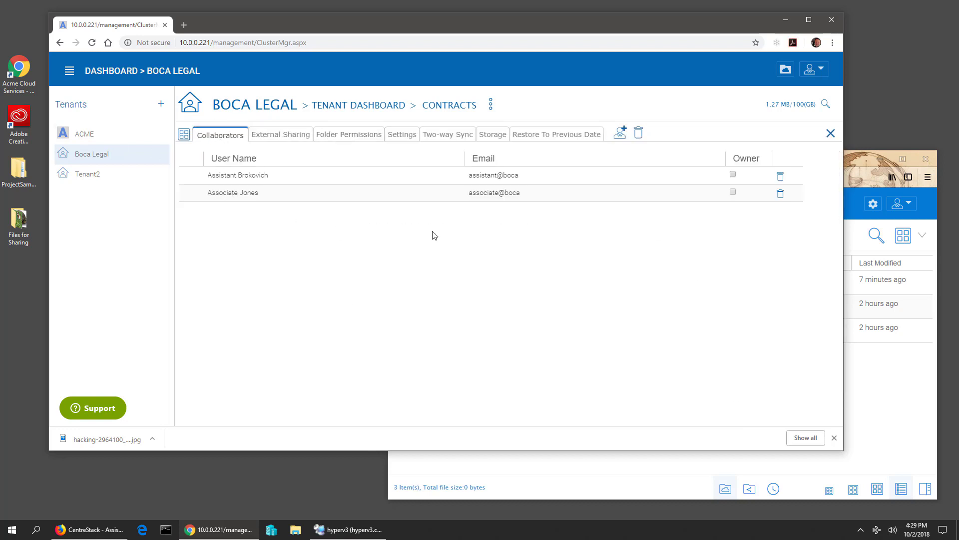
{"action": "left_click", "coordinate": [885, 432]}
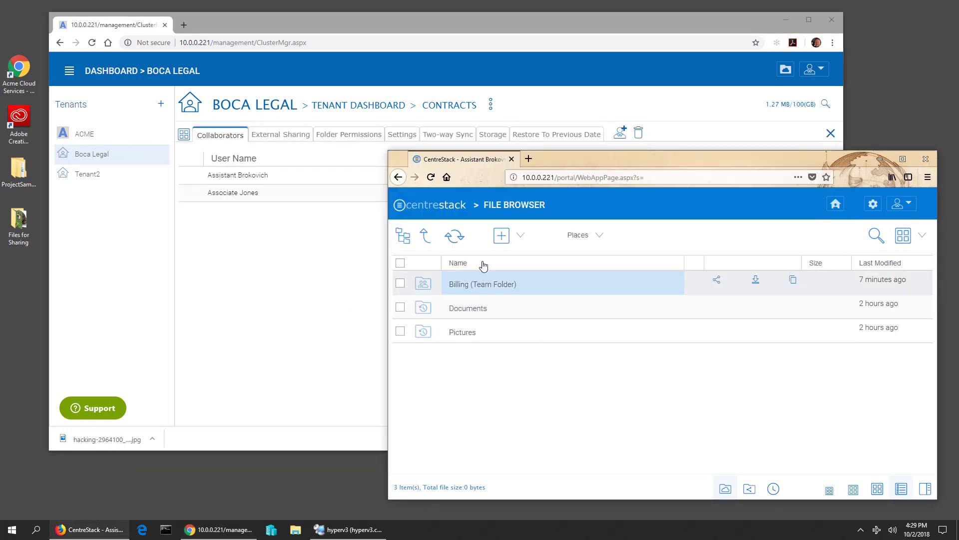
{"action": "left_click", "coordinate": [454, 235]}
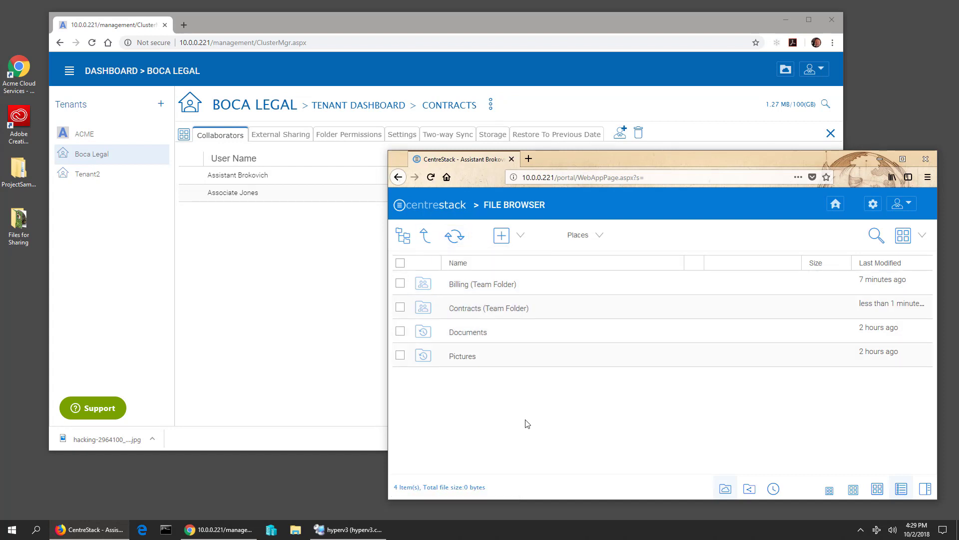
- Compare the Contracts Collaborators and Folder Permissions tabs, ending on permissions showing none set
{"action": "left_click", "coordinate": [288, 263]}
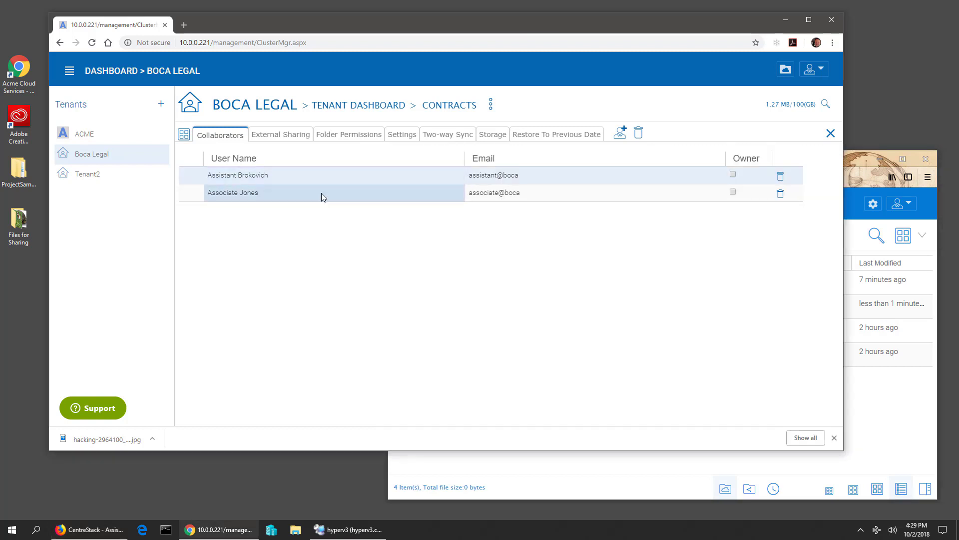
{"action": "left_click", "coordinate": [225, 142]}
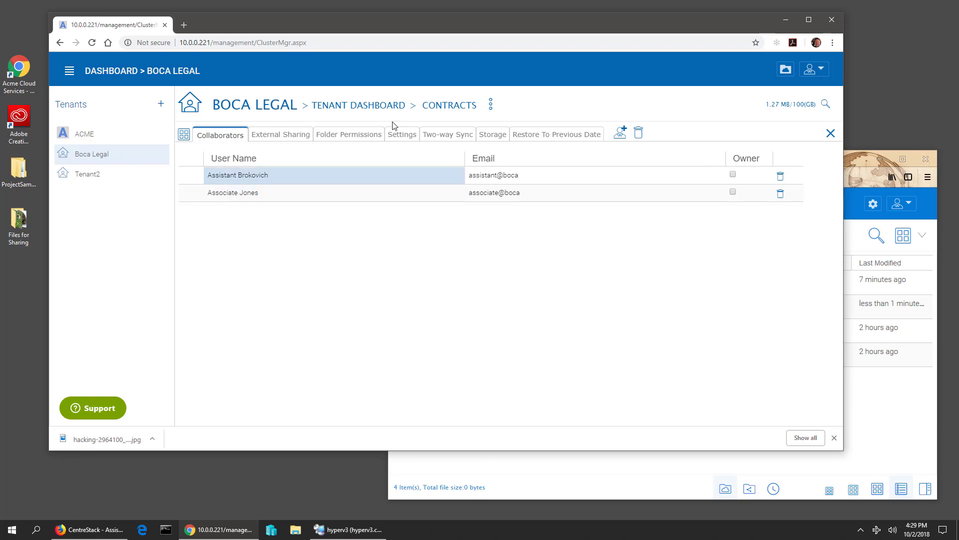
{"action": "left_click", "coordinate": [351, 139]}
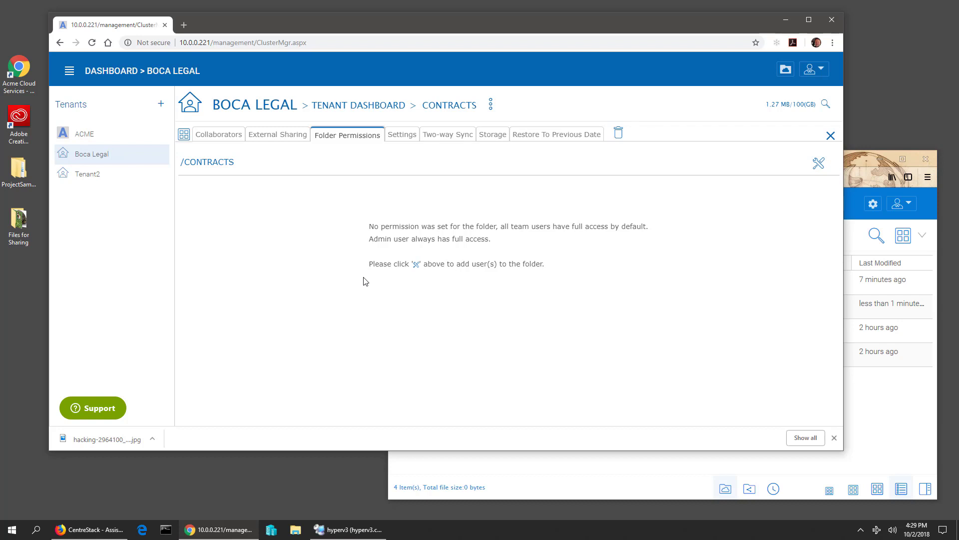
{"action": "left_click", "coordinate": [230, 142]}
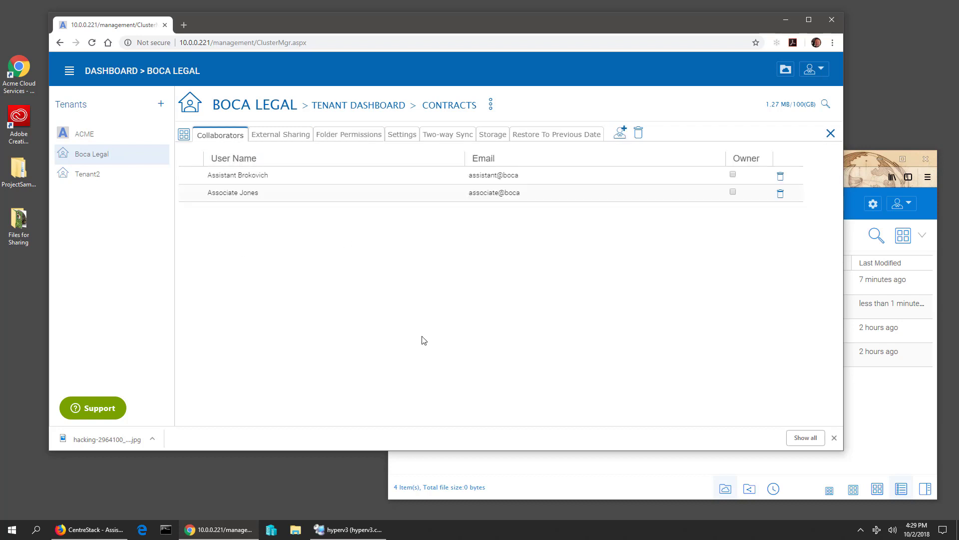
{"action": "left_click", "coordinate": [363, 139]}
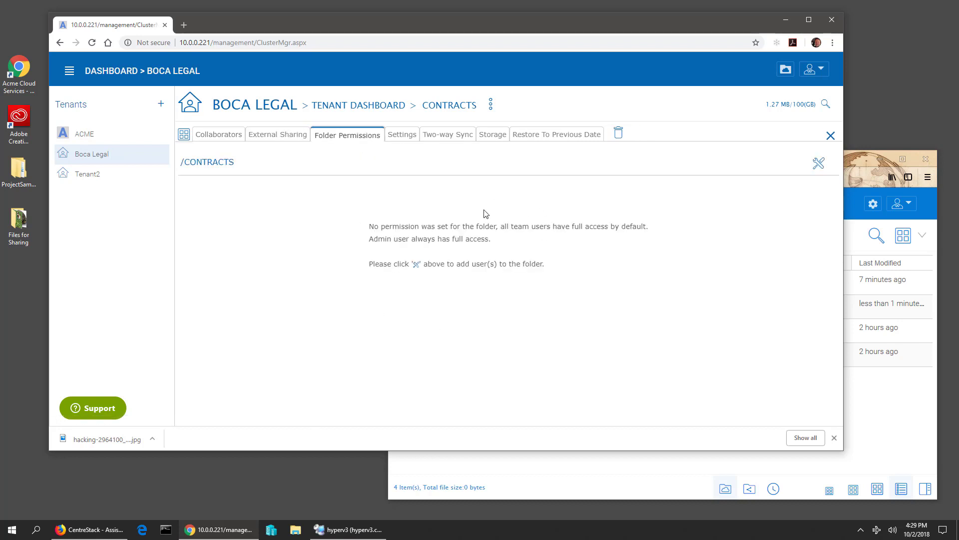